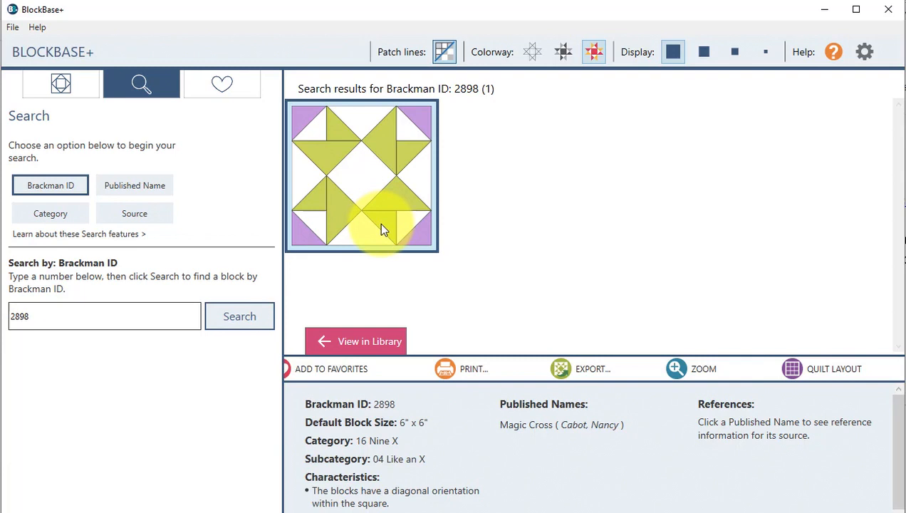
Set up an SVG export of block 2898 as block templates, with all templates exported rather than only unique ones.
click(590, 372)
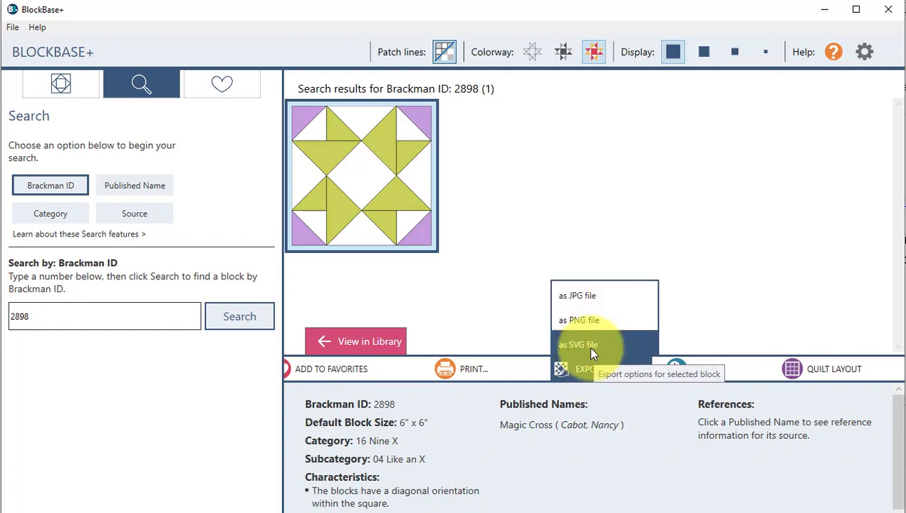
click(590, 348)
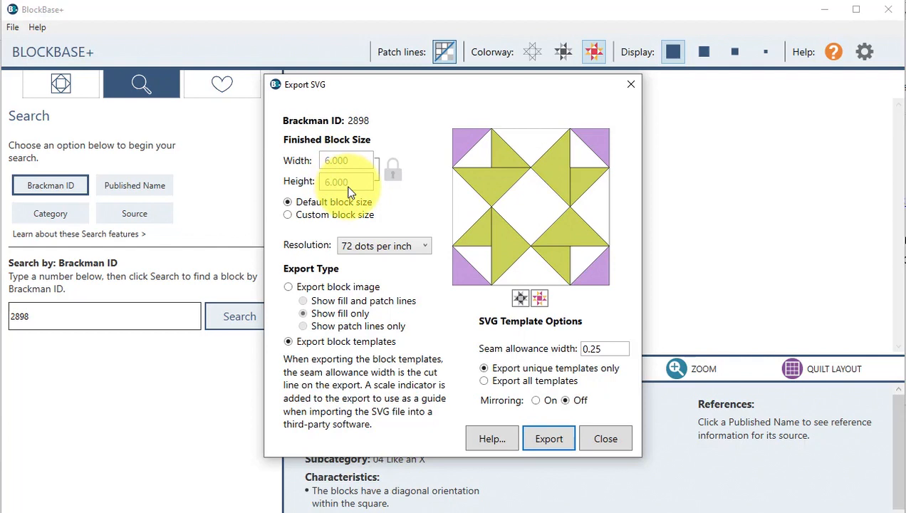
click(360, 286)
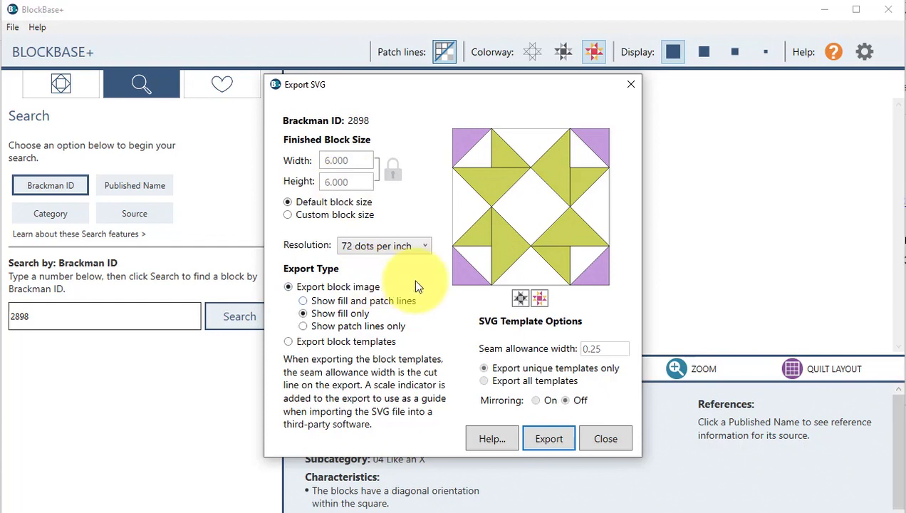
click(289, 343)
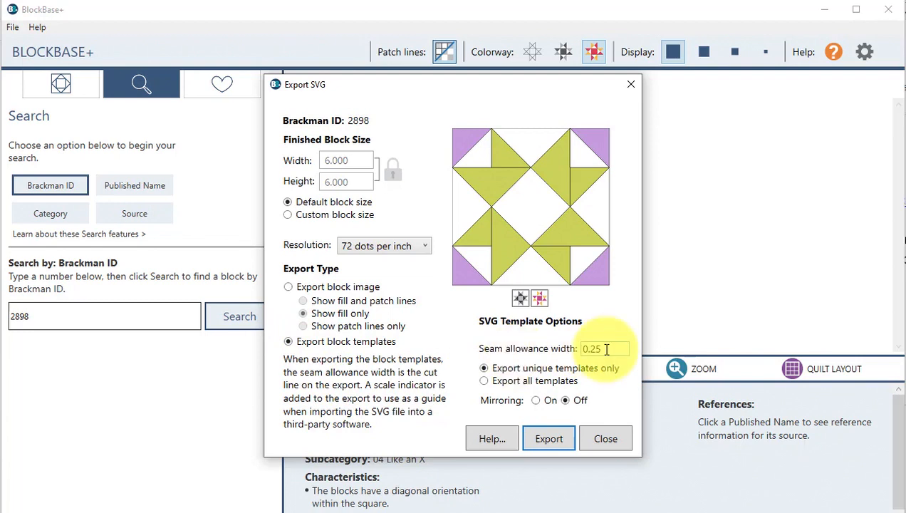
click(485, 381)
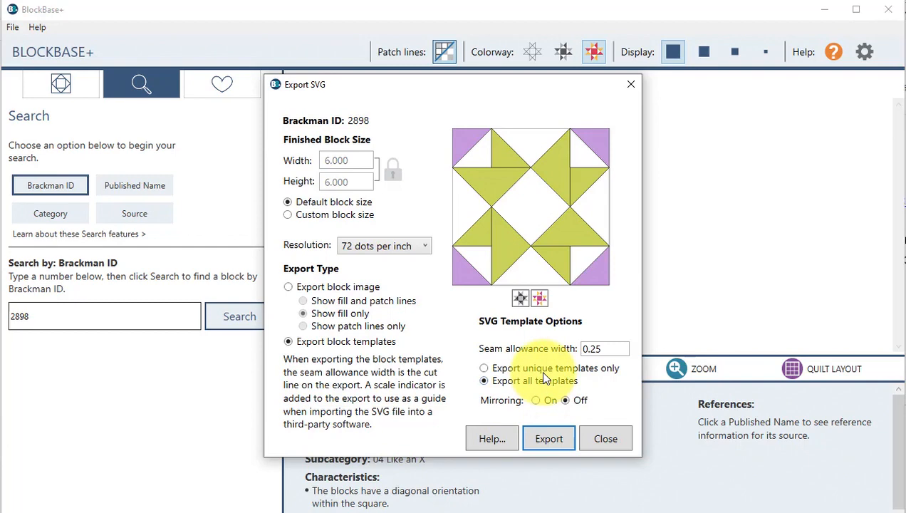
Export the templates to the My BlockBase Plus Images folder as "2898 Magic Cross Templates".
click(555, 435)
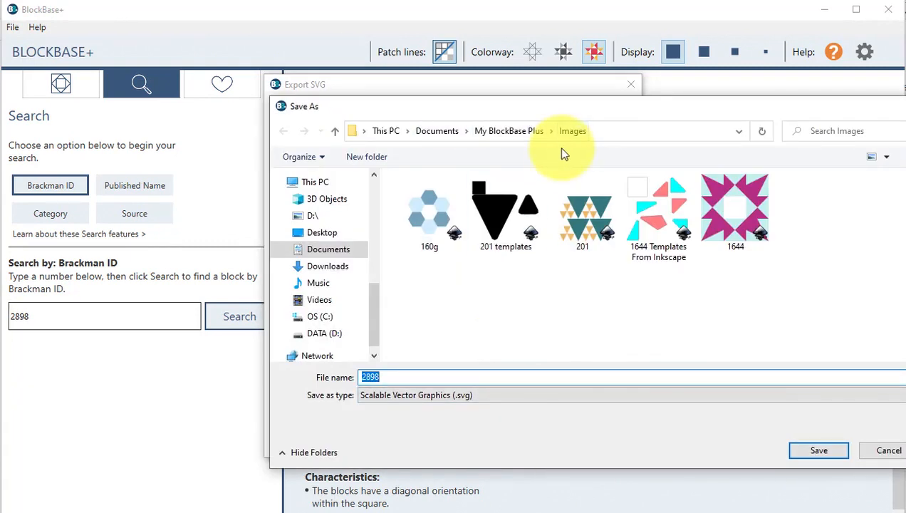
click(361, 381)
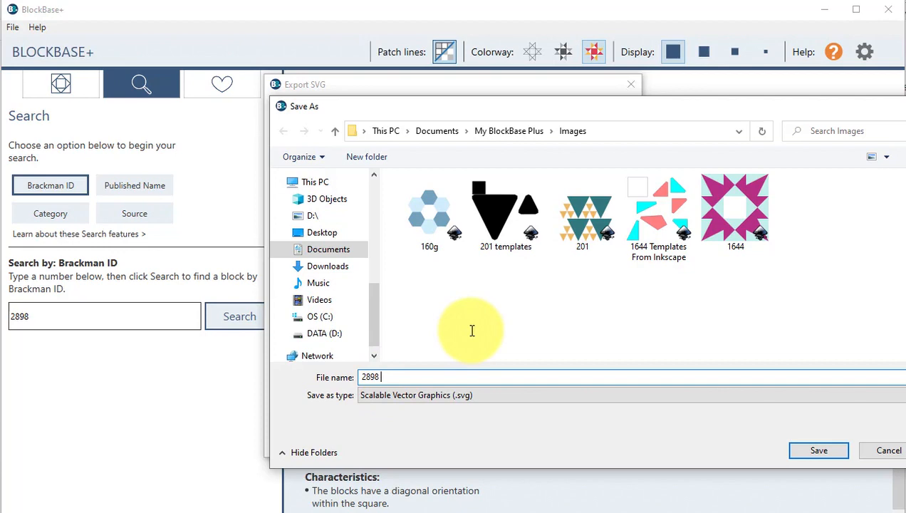
text(Magic Cross Templates)
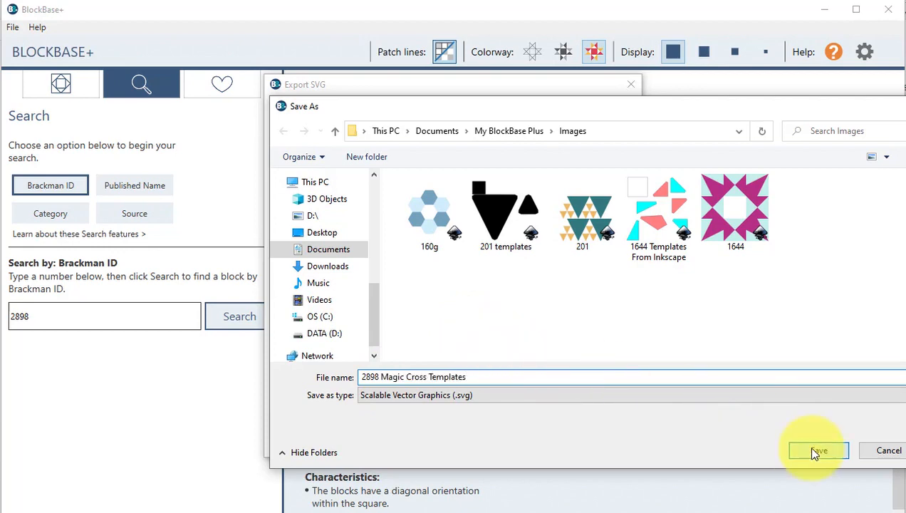
click(818, 450)
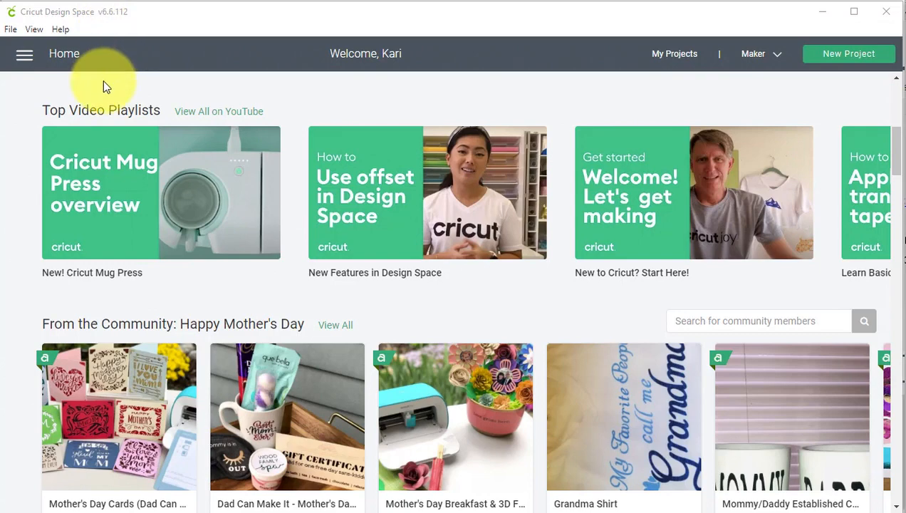
Start a new project in Cricut Design Space and begin browsing for an image file to upload.
scroll(232, 105, up, 5)
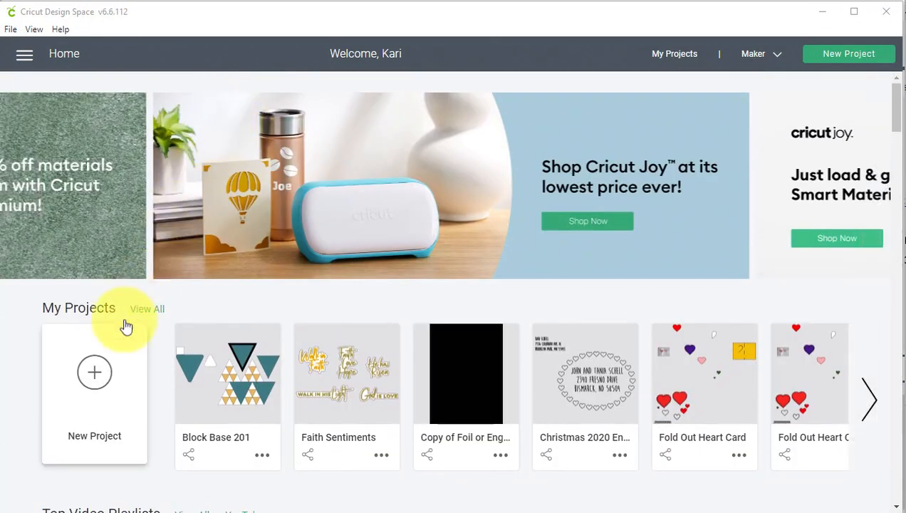
click(96, 376)
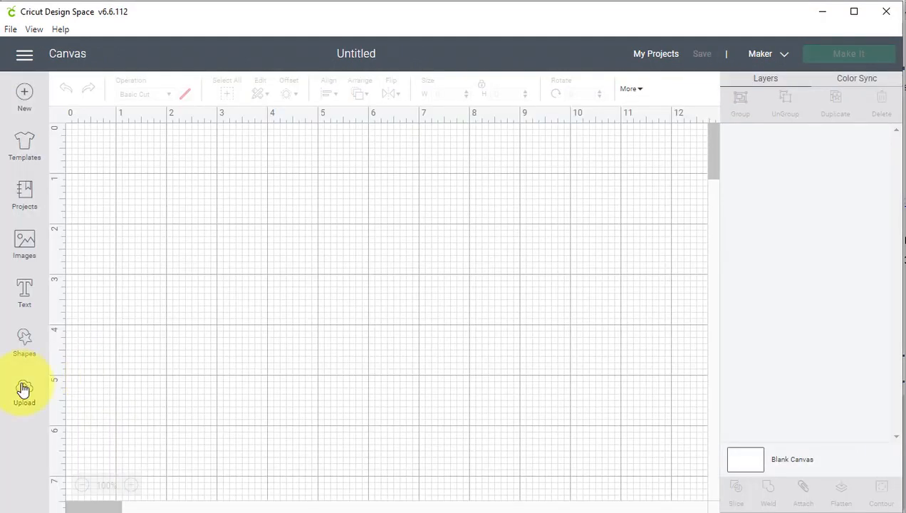
click(23, 390)
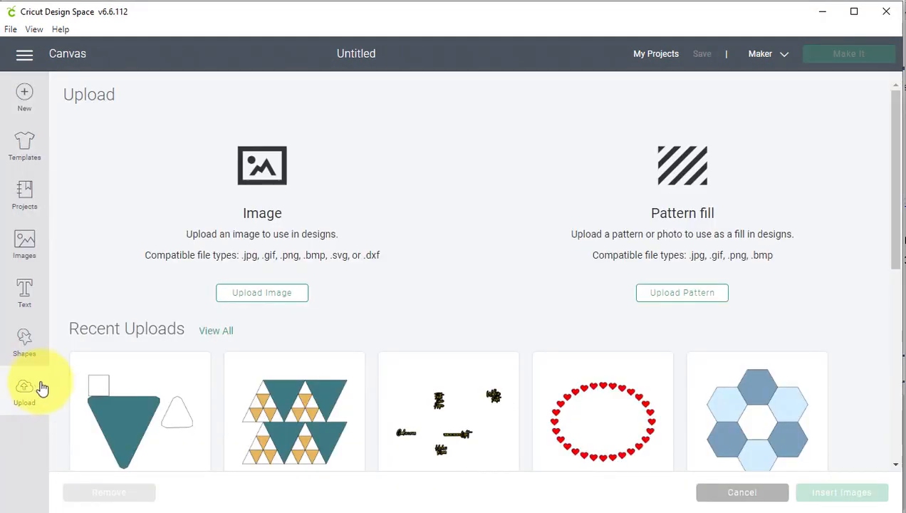
click(270, 300)
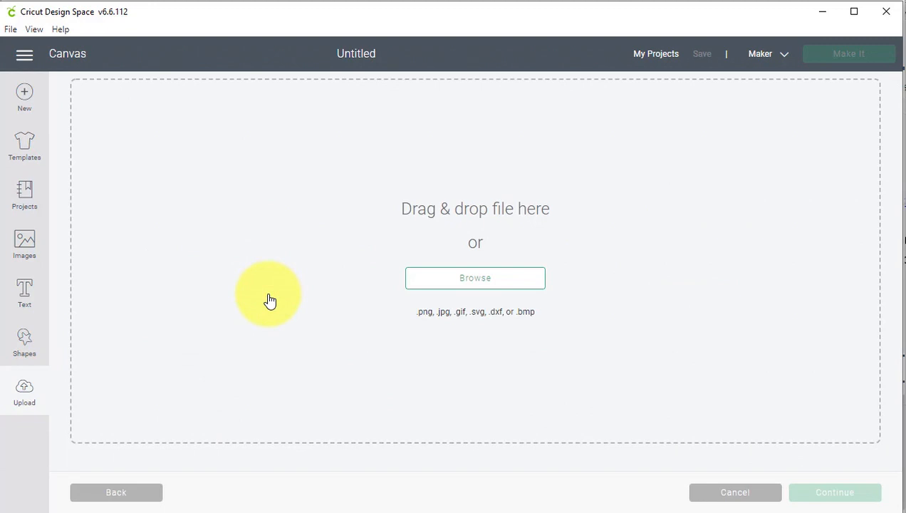
click(476, 279)
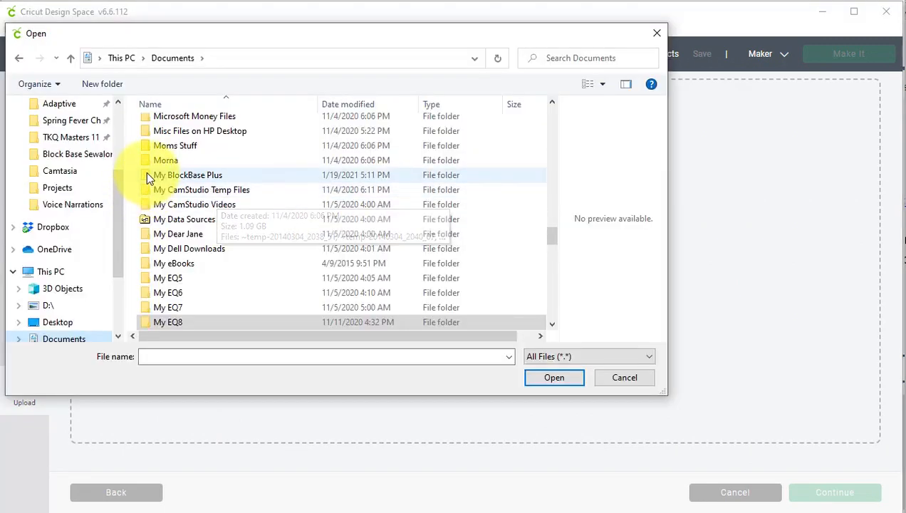
Choose the "2898 Magic Cross Templates" file from Documents > My BlockBase Plus > Images and import it despite its unsupported text elements.
click(146, 175)
double_click(146, 175)
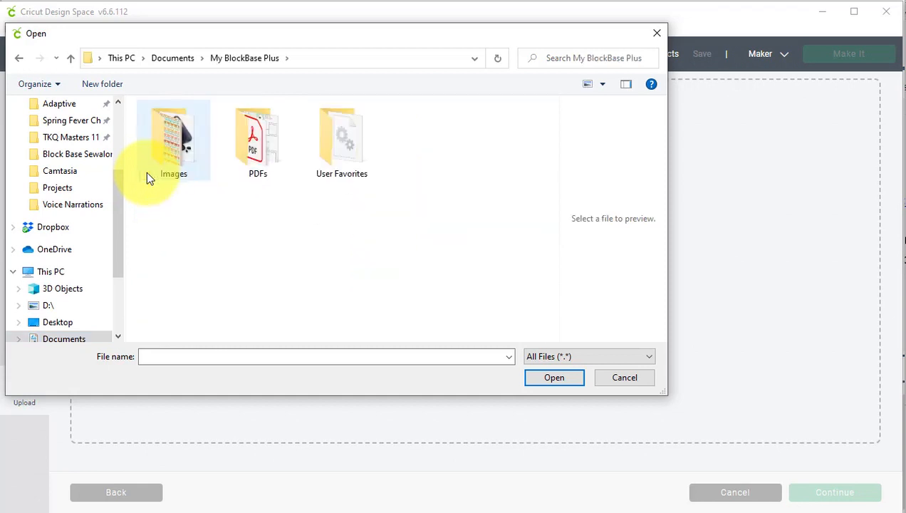
double_click(162, 135)
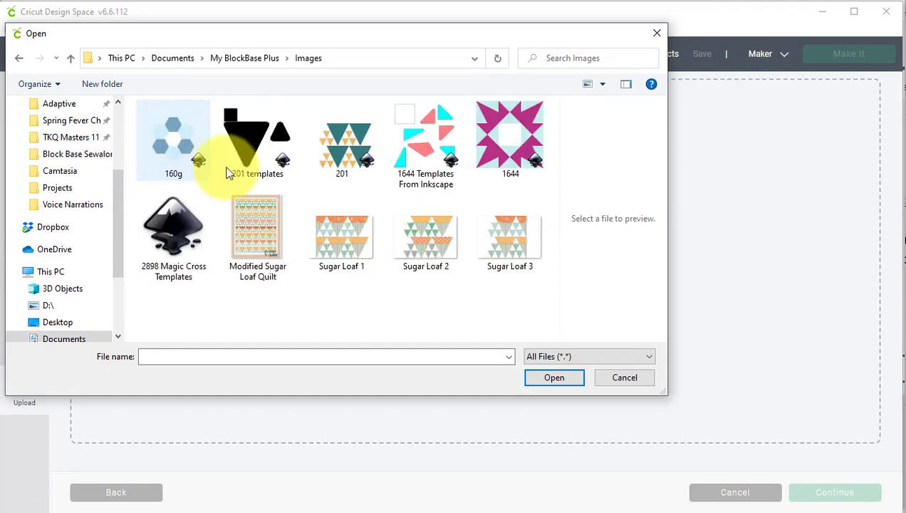
click(177, 244)
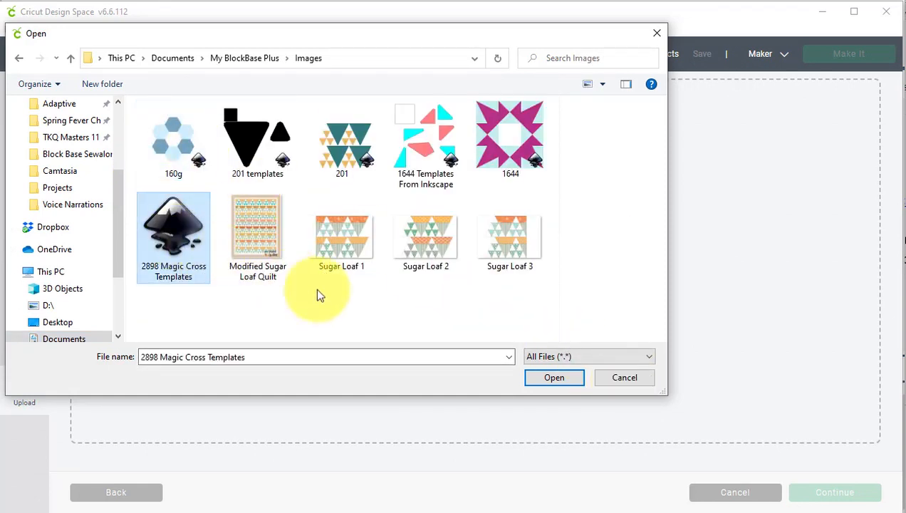
click(555, 377)
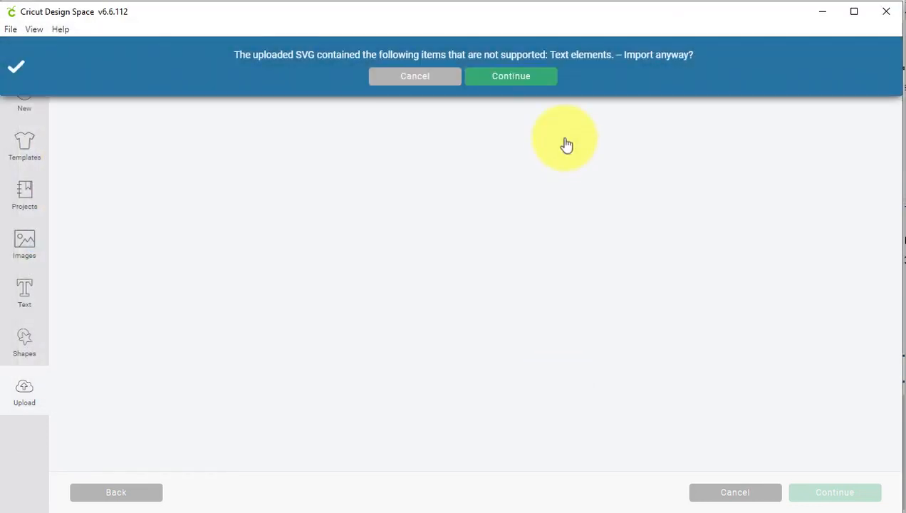
click(515, 78)
Tag the image "BlockBase+", upload it and insert it onto the canvas.
click(721, 188)
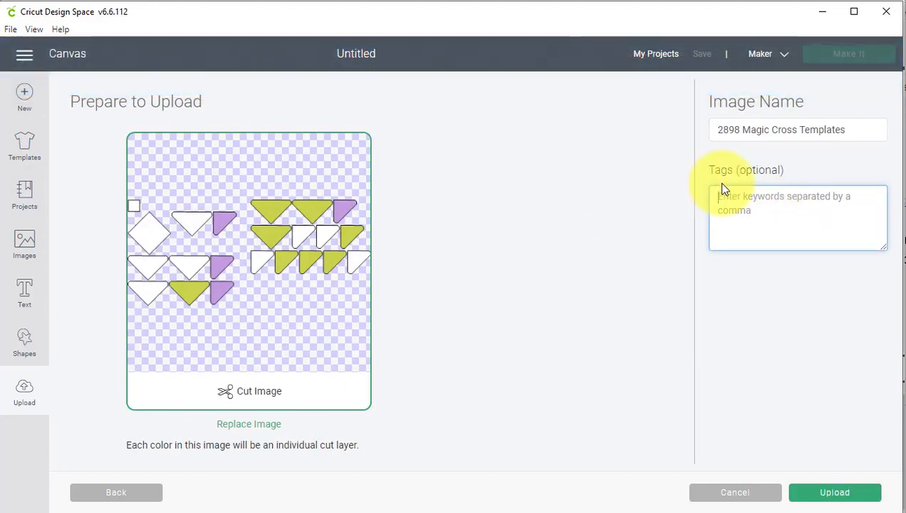
text(Bi)
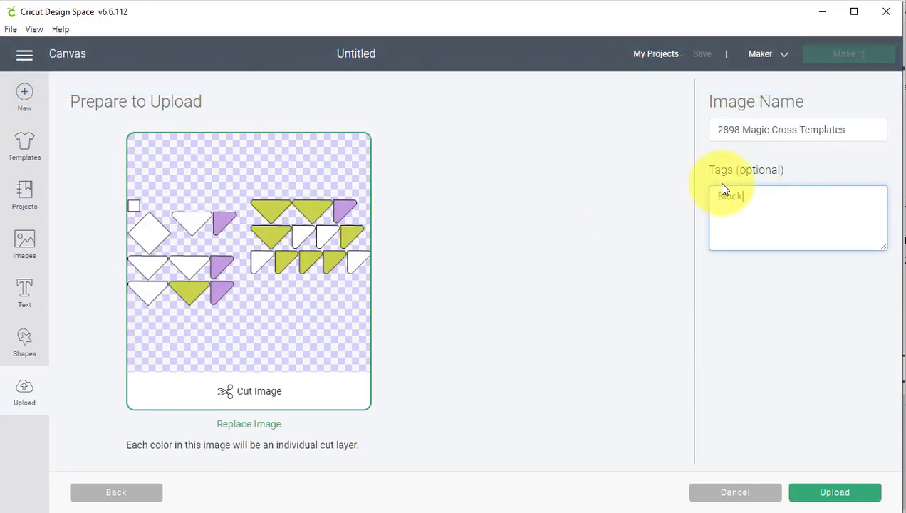
text(ockBase+)
click(839, 496)
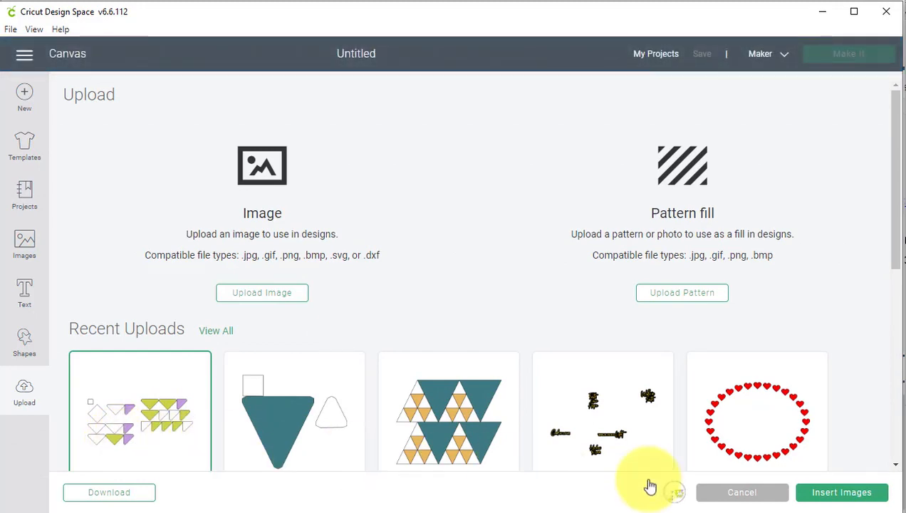
click(835, 497)
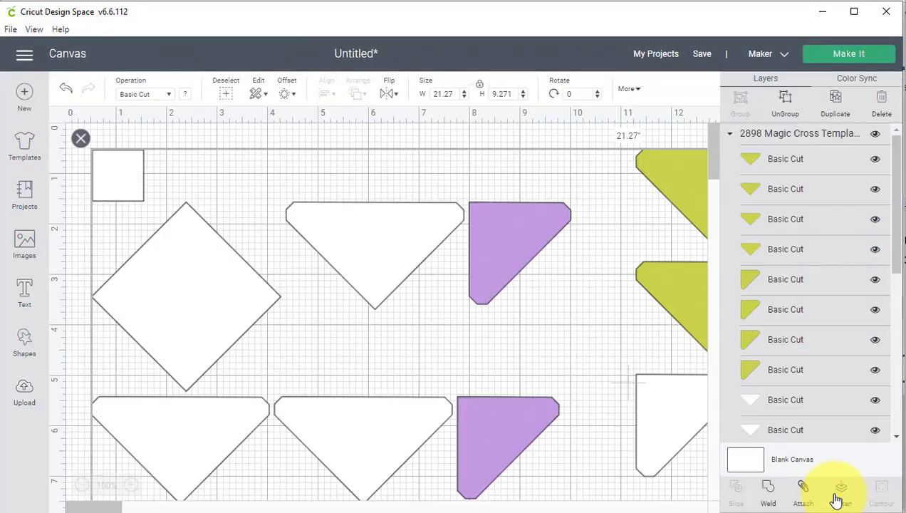
Ungroup the inserted Magic Cross templates into separate pieces.
click(83, 487)
click(83, 487)
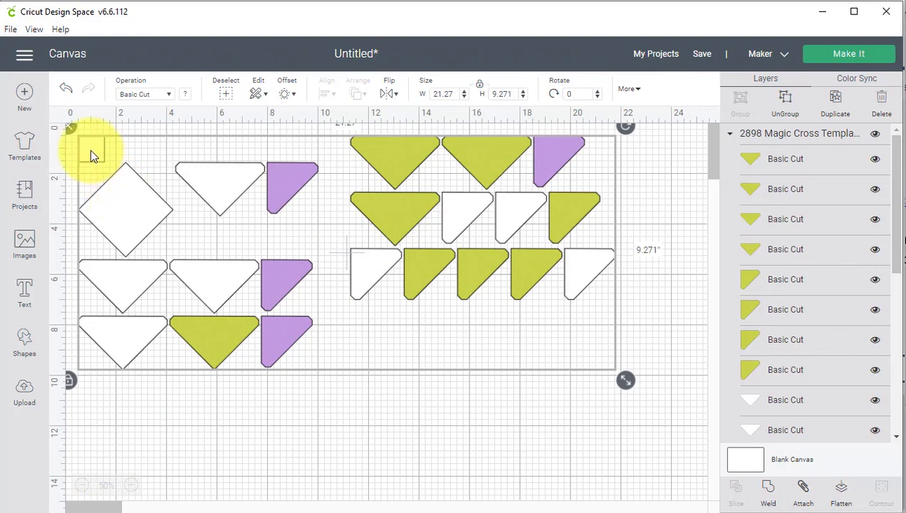
click(178, 377)
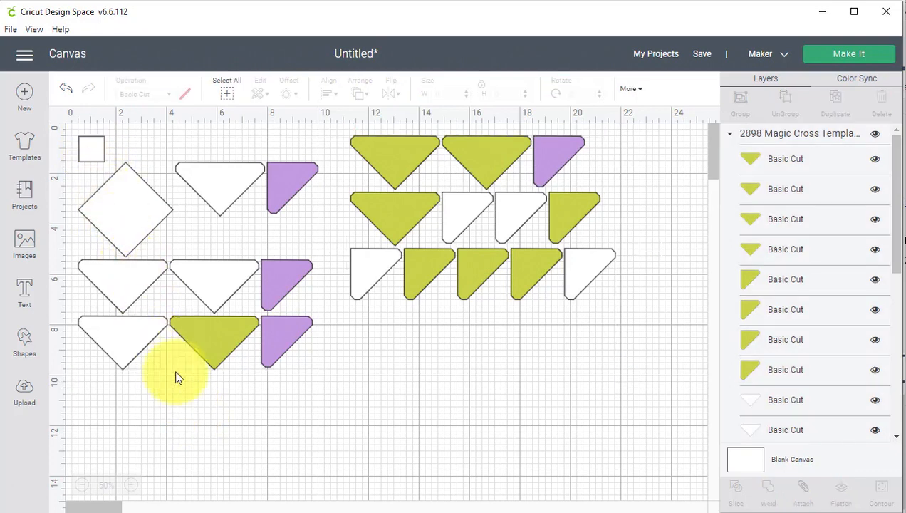
click(95, 158)
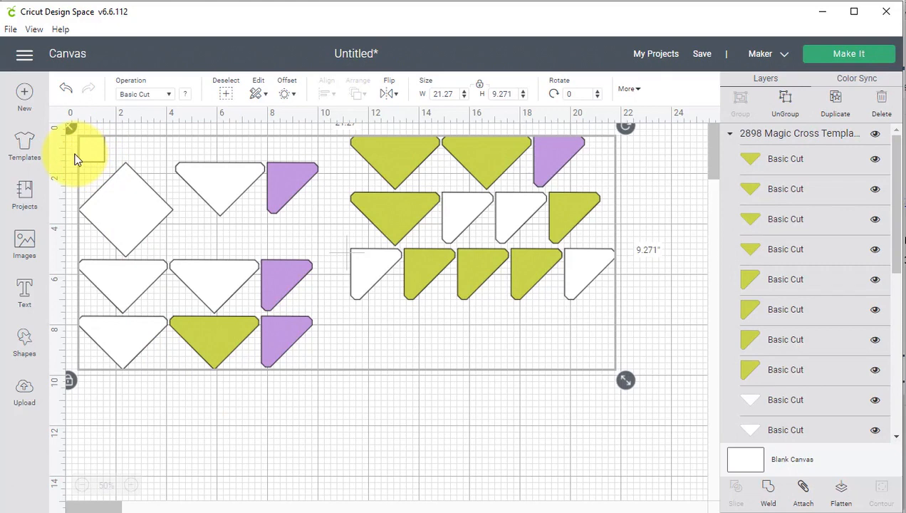
click(788, 104)
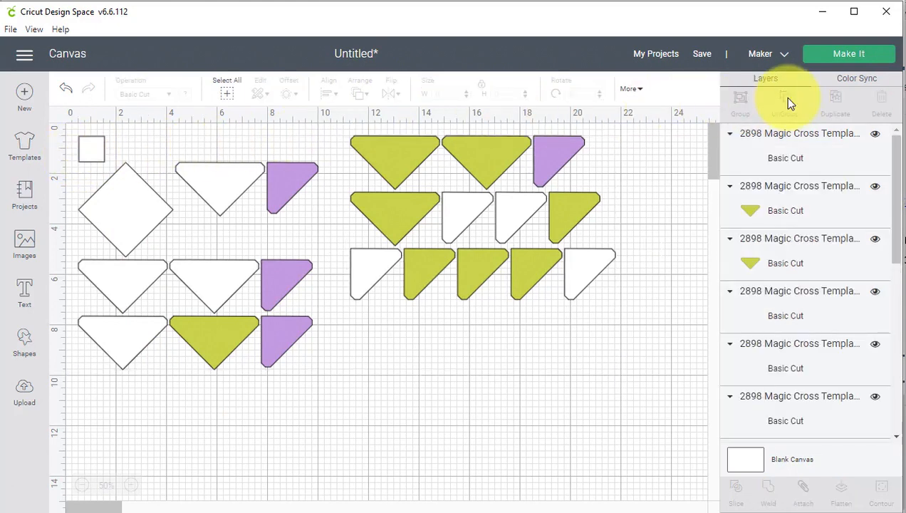
Check the size of the small scale-indicator square and delete it from the canvas.
click(97, 161)
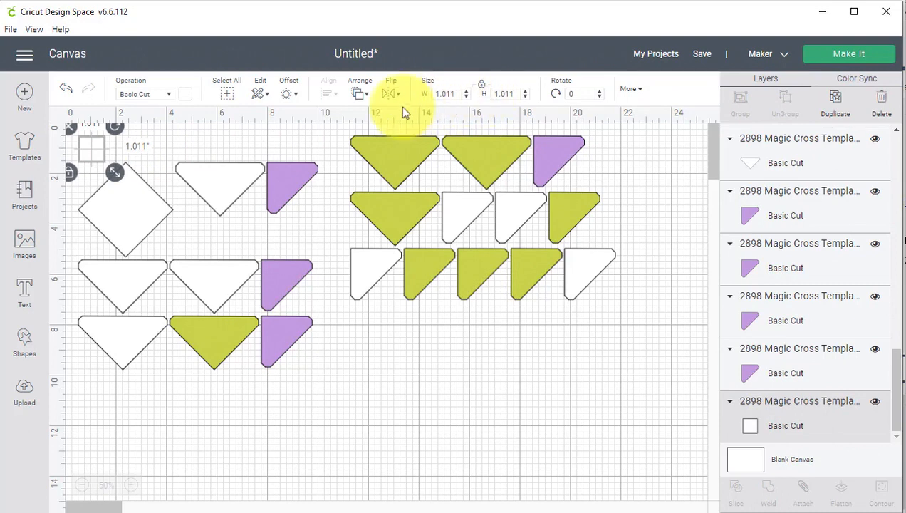
click(181, 146)
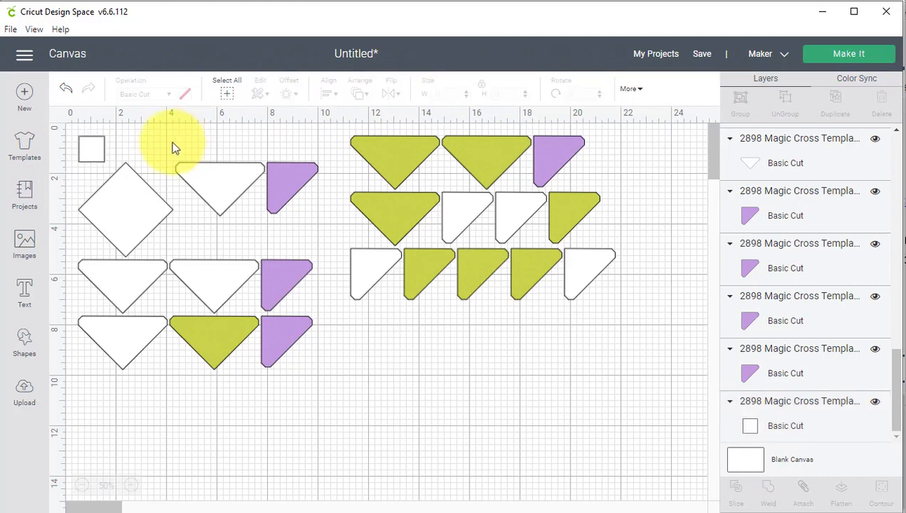
click(100, 164)
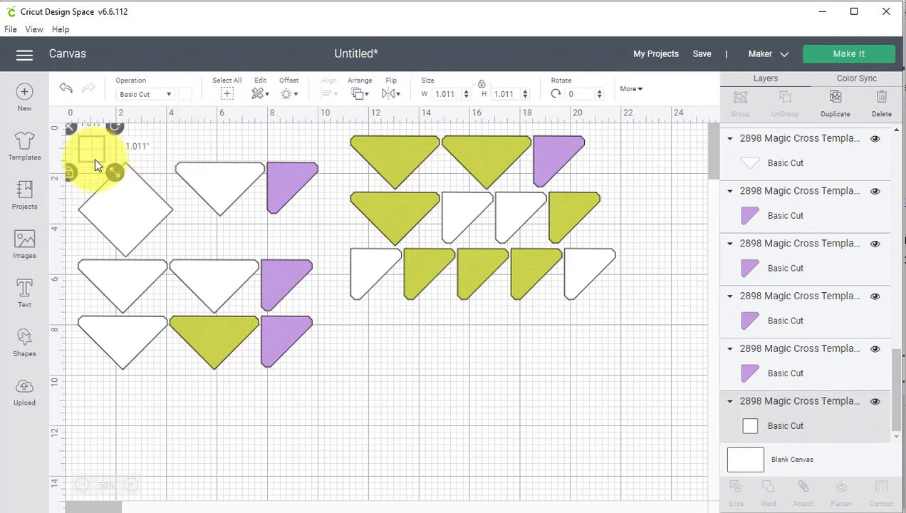
key(Delete)
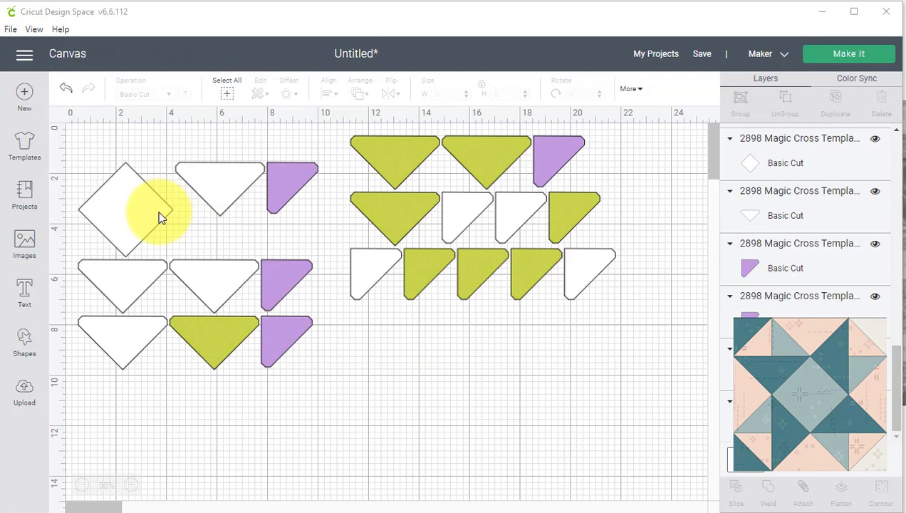
Rotate the white diamond about 45.66° so its sides are straight, and place the first large white triangle beside it.
click(128, 228)
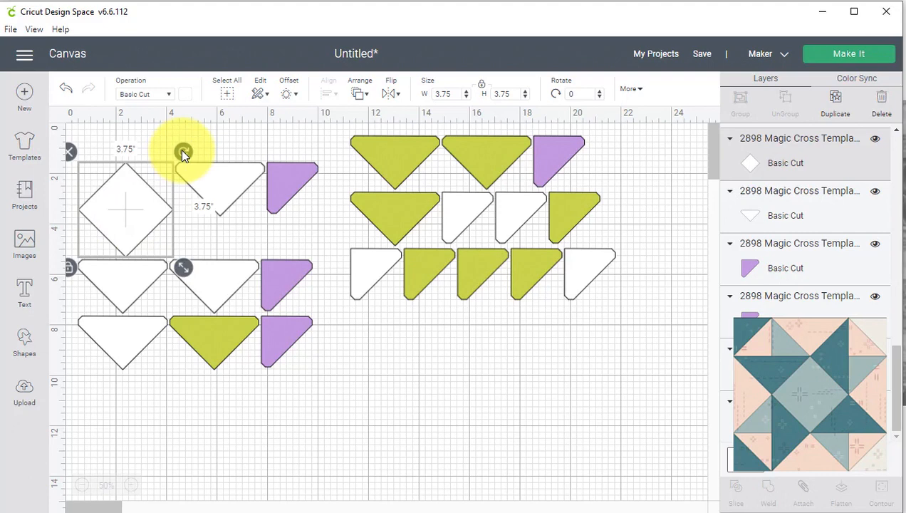
drag(182, 153, 198, 208)
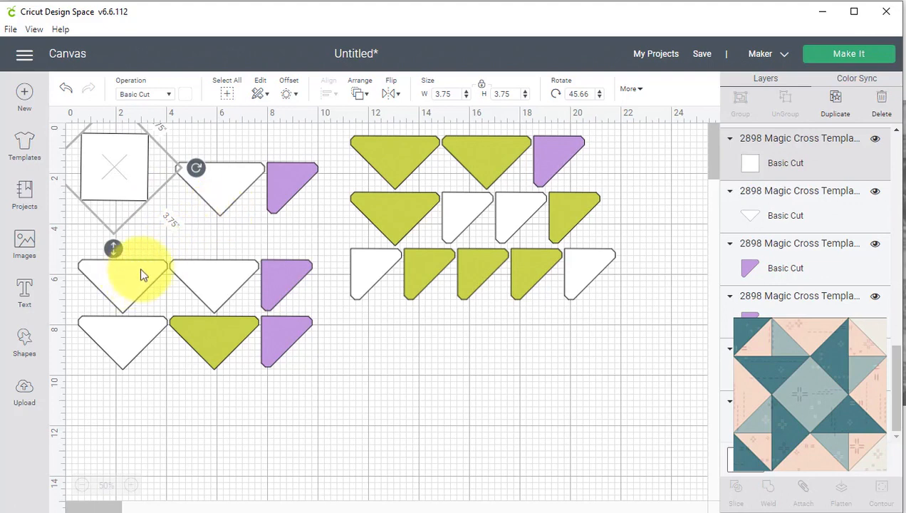
drag(226, 191, 210, 172)
Move the neighbouring purple triangle out of the way, and nest a vertically flipped second large white triangle against the first.
drag(274, 182, 580, 178)
drag(142, 283, 279, 205)
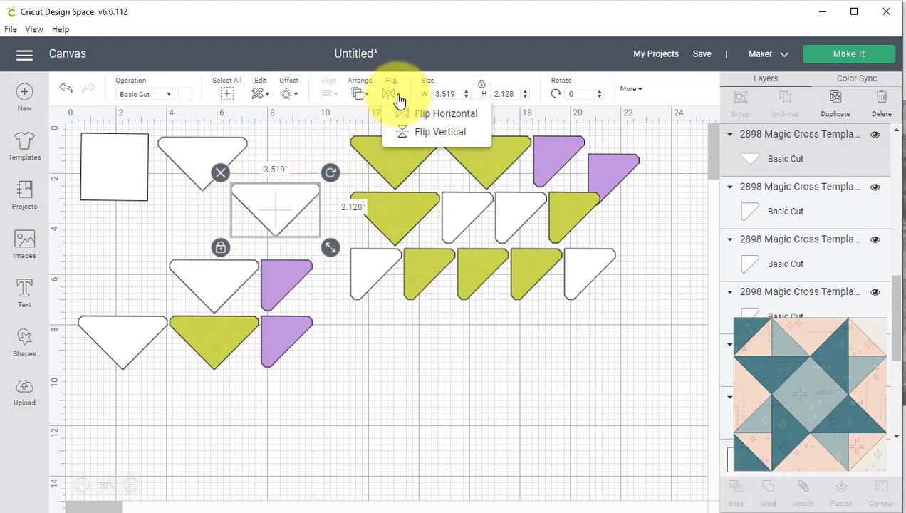
click(433, 129)
drag(270, 225, 257, 188)
Extend the row with the third large white triangle and a vertically flipped fourth, moving the green triangle out of the way.
drag(211, 276, 304, 152)
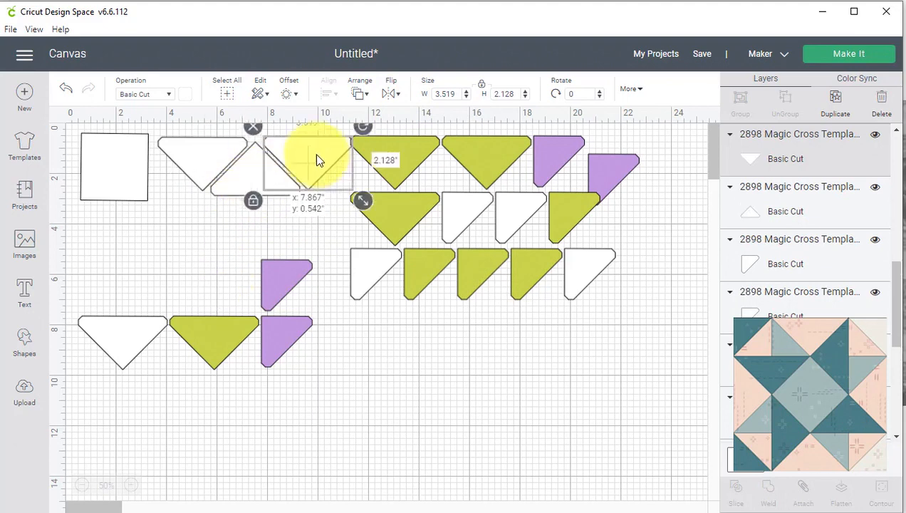
drag(393, 153, 673, 244)
drag(122, 335, 356, 178)
click(391, 94)
click(450, 133)
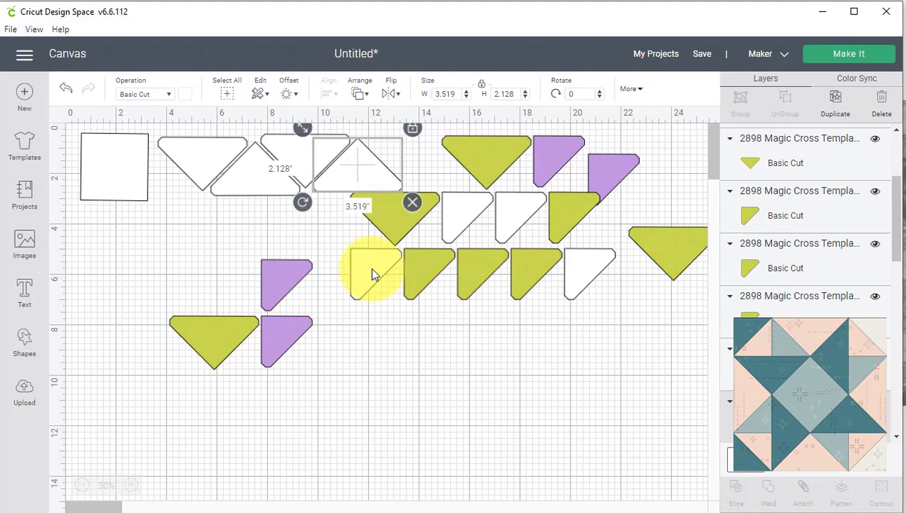
Start a second row with a small white triangle and nest another, flipped horizontally and vertically, against it.
drag(371, 279, 103, 236)
drag(446, 219, 175, 238)
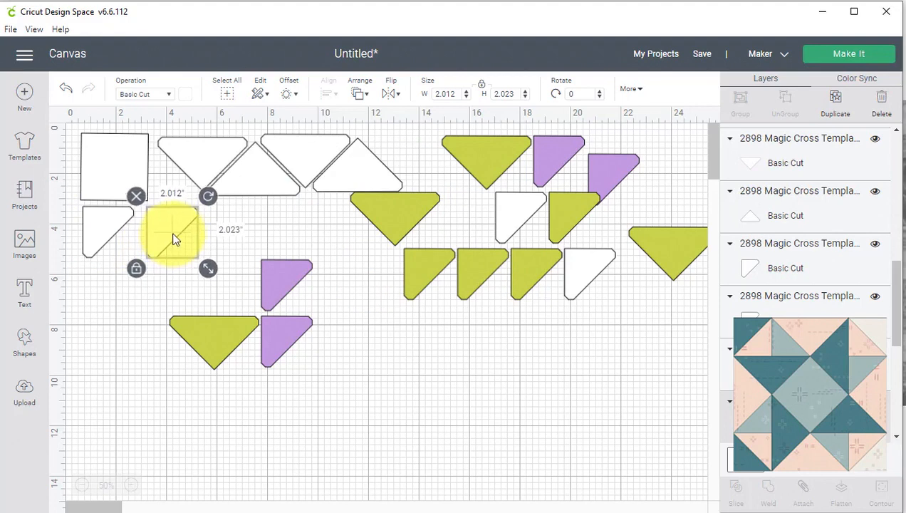
click(389, 94)
click(467, 117)
click(399, 94)
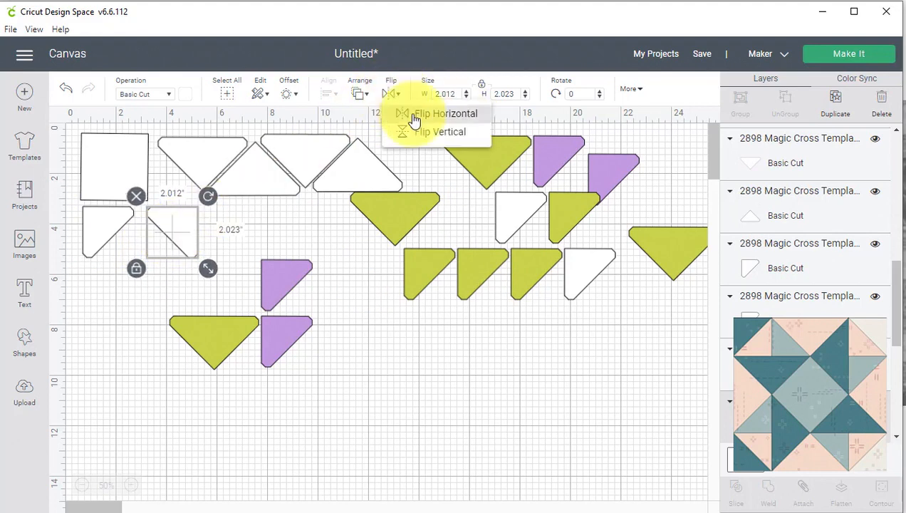
click(420, 131)
drag(182, 243, 138, 246)
Extend the second row with the remaining two small white triangles, flipping the last one horizontally and vertically to nest it.
drag(524, 213, 178, 237)
drag(570, 262, 205, 244)
click(389, 94)
click(427, 131)
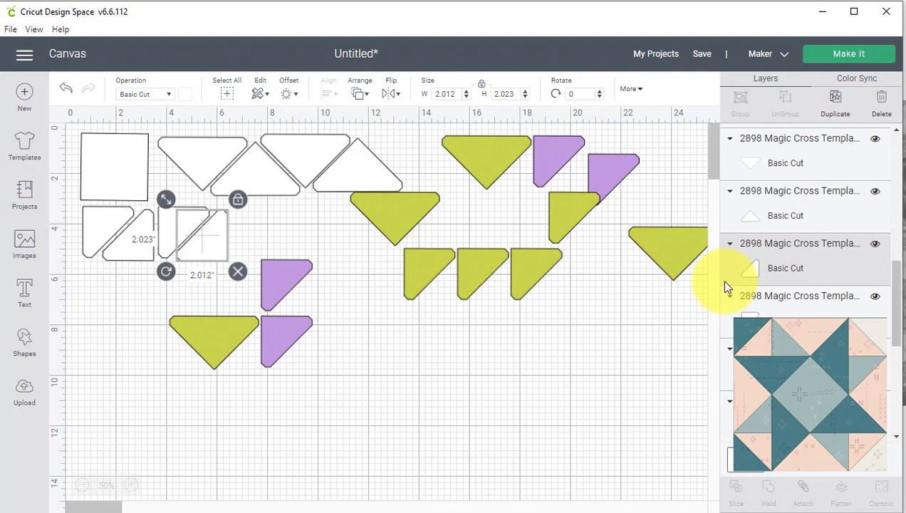
Move two small green triangles to an empty area below and nest them, flipping the second horizontally and vertically.
drag(433, 276, 130, 405)
drag(471, 274, 189, 408)
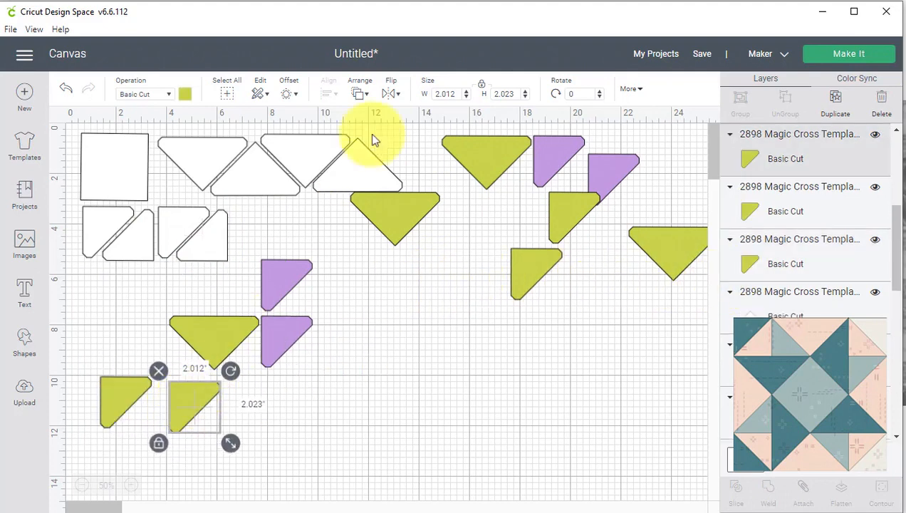
click(393, 93)
click(437, 114)
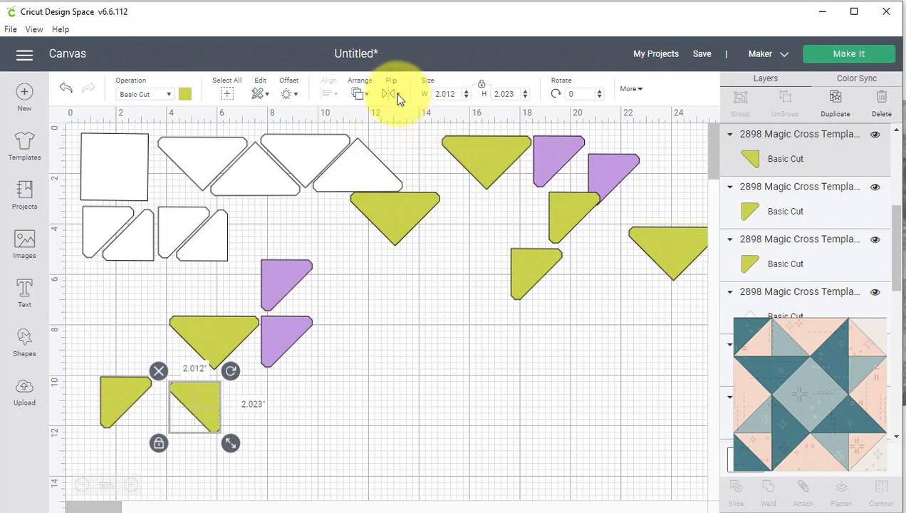
click(393, 93)
click(419, 131)
drag(203, 403, 144, 416)
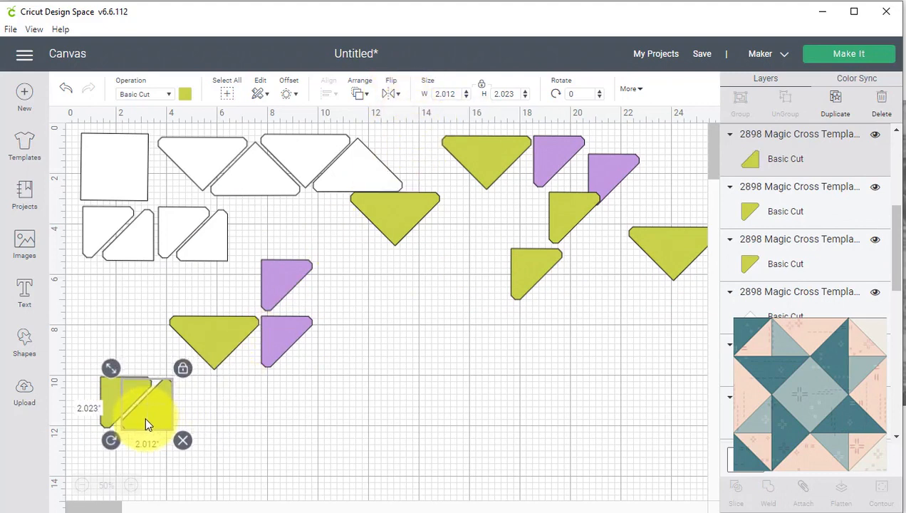
Recolor the nested pair of small green triangles light gray.
click(186, 98)
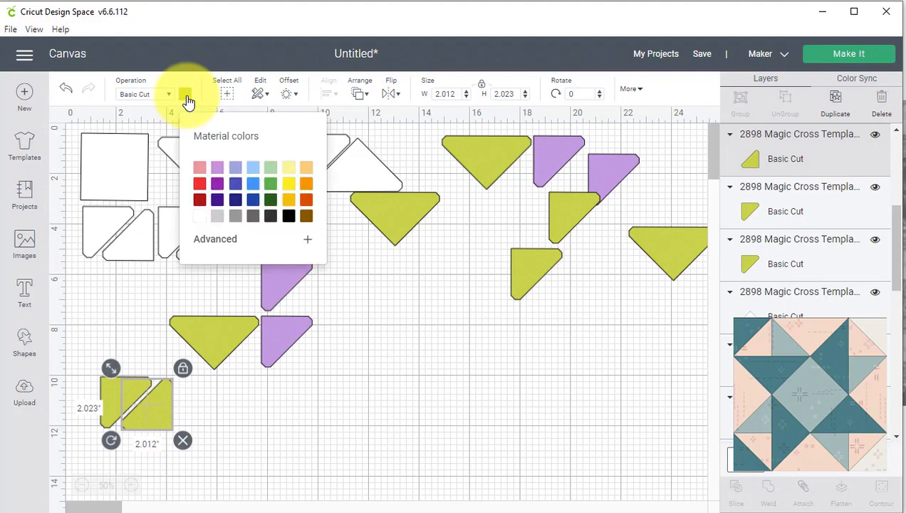
click(216, 220)
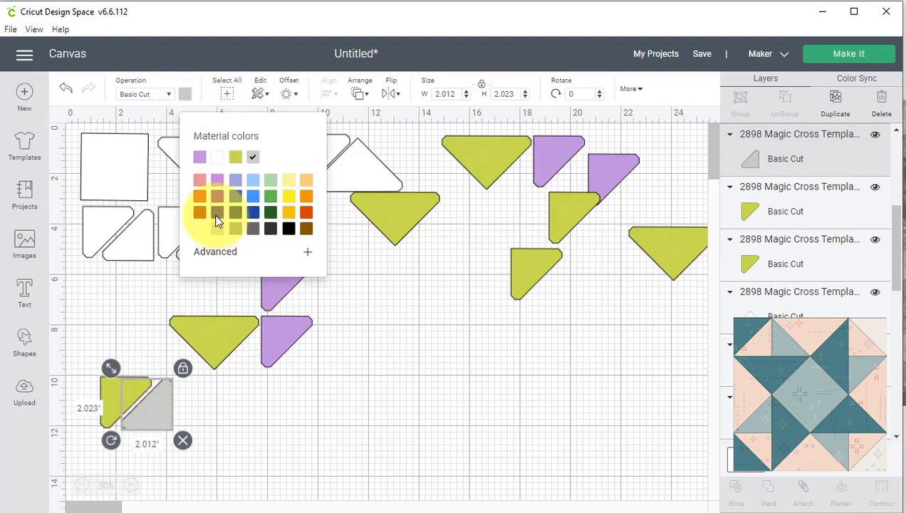
click(111, 394)
click(186, 94)
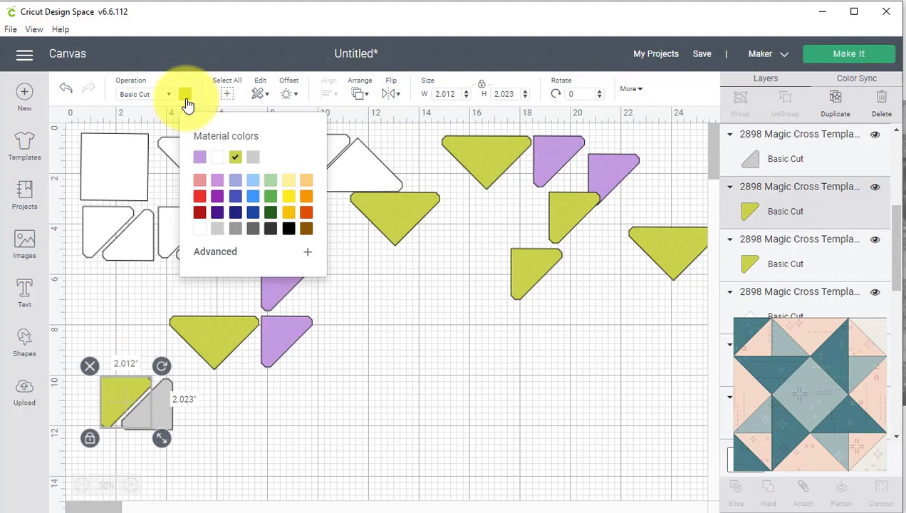
click(251, 158)
click(335, 430)
Rotate two large green triangles so their short sides are straight, the second by about 225.64°, and nest them together.
drag(236, 348, 454, 377)
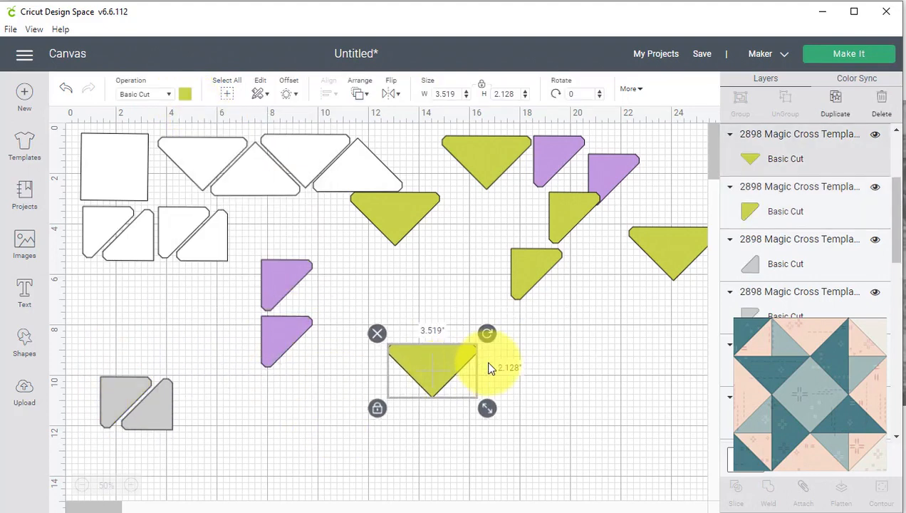
drag(487, 334, 396, 325)
drag(408, 214, 453, 259)
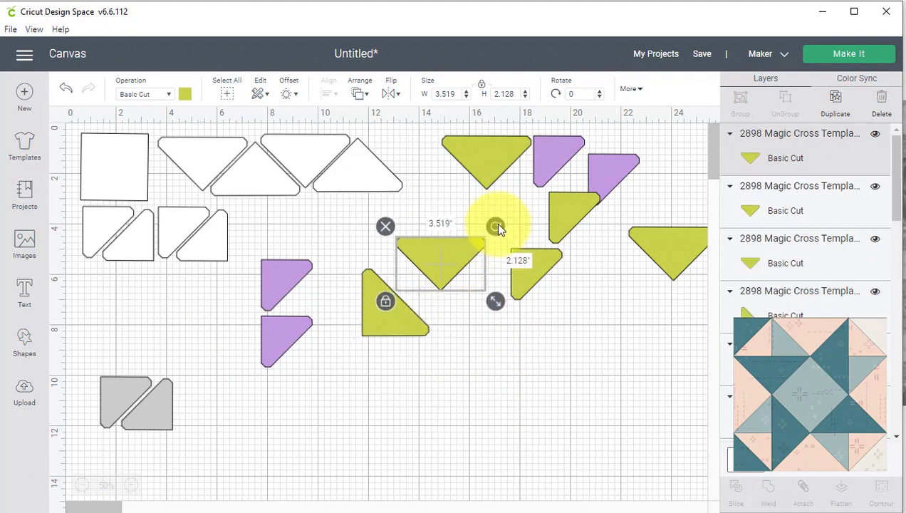
drag(495, 227, 330, 247)
mouse_move(438, 281)
mouse_down()
mouse_move(422, 286)
mouse_move(426, 293)
mouse_up()
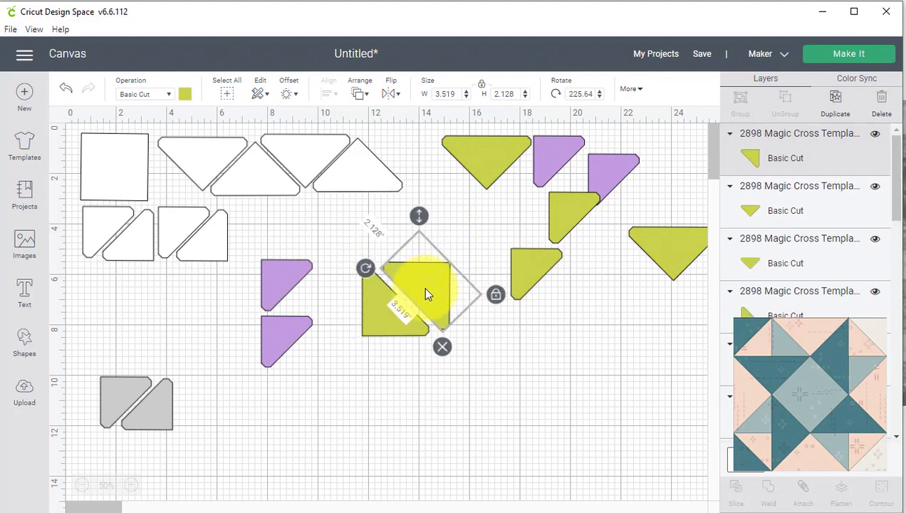
Move a small green triangle out of the way, and rotate and nest the other two large green triangles.
drag(539, 266, 623, 367)
drag(669, 255, 494, 307)
drag(552, 268, 490, 318)
drag(485, 168, 558, 297)
drag(613, 261, 402, 265)
drag(541, 301, 507, 290)
Bring the two remaining small green triangles together, rotating the second so it nests against the first.
drag(620, 379, 581, 294)
drag(581, 223, 628, 325)
drag(657, 284, 569, 374)
drag(636, 336, 605, 320)
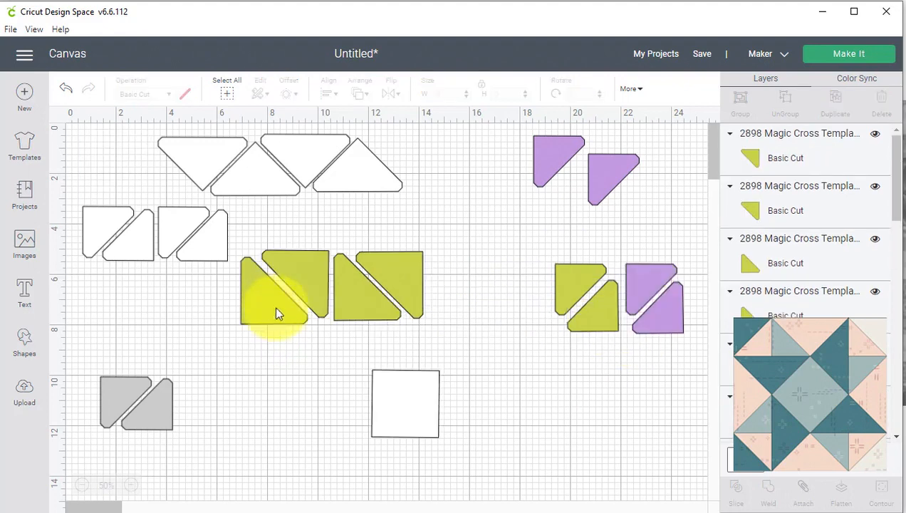
Recolor the four large green triangles dark blue.
drag(450, 332, 230, 232)
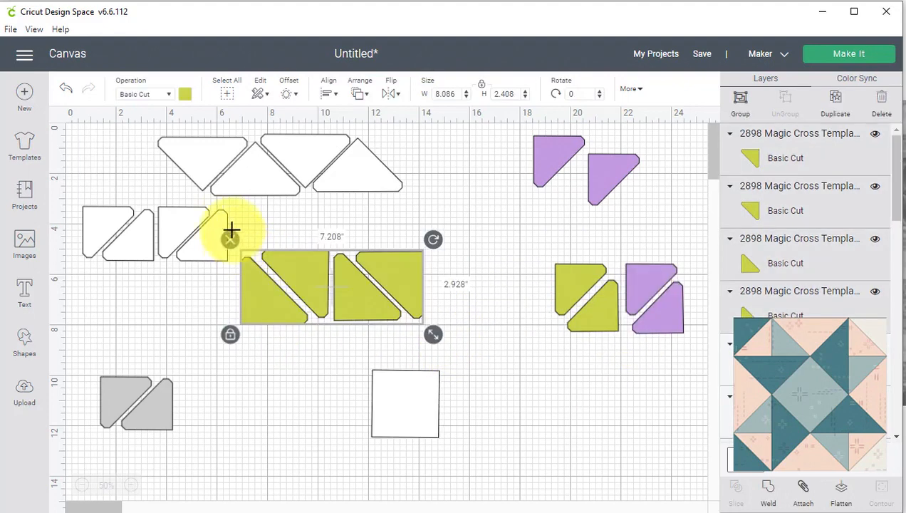
click(185, 98)
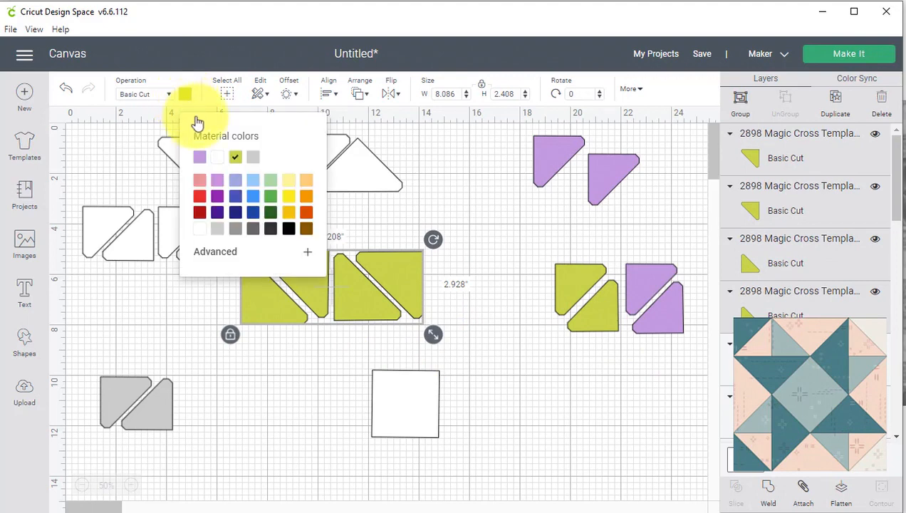
click(254, 214)
click(449, 241)
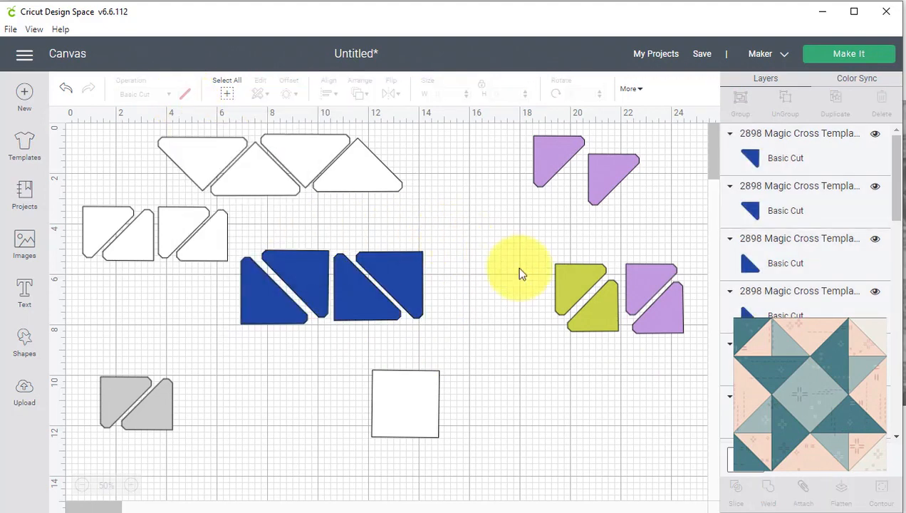
Place the nested pair of small green triangles beside the large dark blue ones and recolor the pair the same dark blue.
click(561, 287)
drag(590, 327, 464, 316)
click(188, 98)
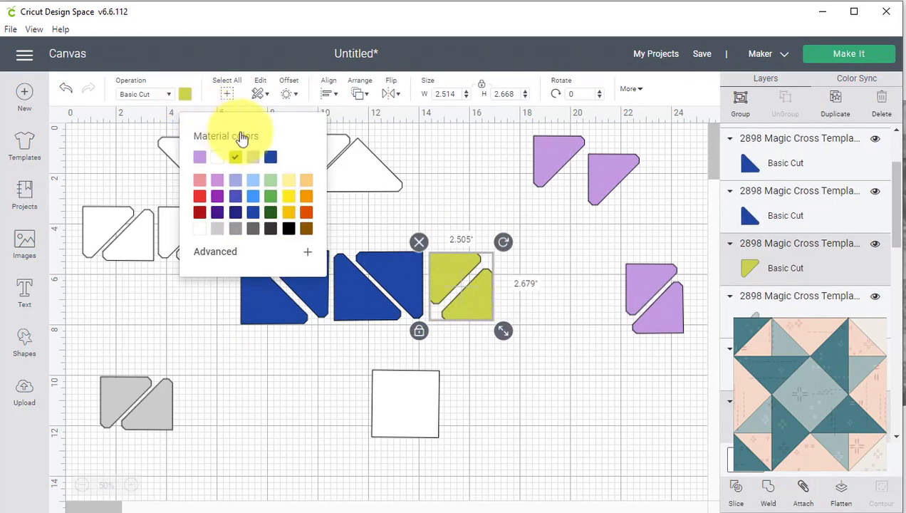
click(235, 157)
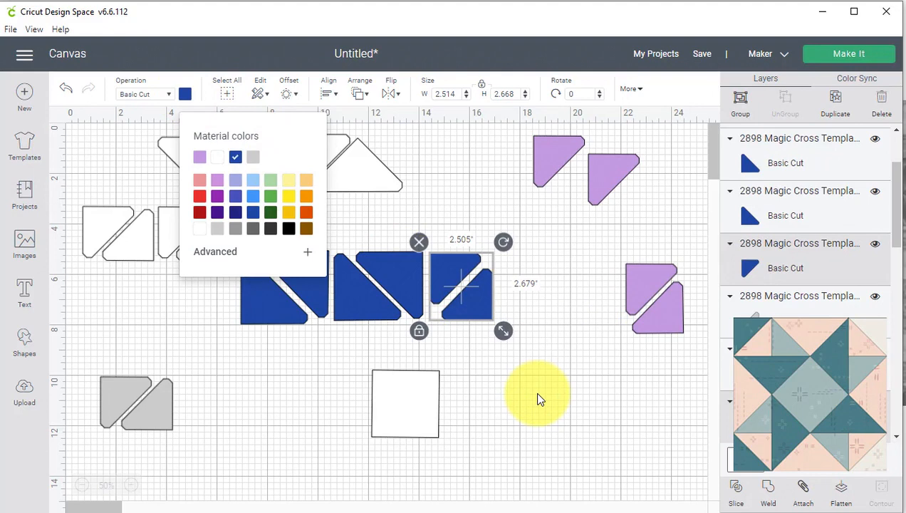
Move the white square and a stray purple triangle aside, and nest two small purple triangles in the open area below.
click(443, 174)
drag(425, 406, 601, 304)
drag(609, 177, 635, 217)
drag(662, 310, 491, 397)
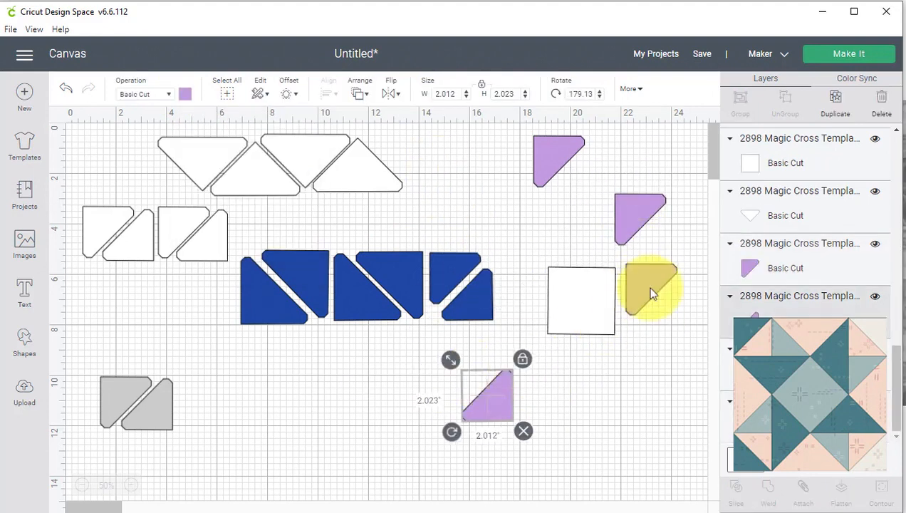
drag(650, 287, 472, 382)
Add the third purple triangle and the fourth, flipped horizontally and vertically, to the row, and end it with the white square.
drag(554, 166, 538, 387)
drag(471, 378, 479, 371)
drag(540, 385, 546, 381)
drag(631, 215, 580, 395)
click(391, 94)
click(426, 116)
click(426, 137)
drag(587, 312, 639, 401)
Recolor the four small purple triangles and the white square light blue.
drag(431, 321, 698, 441)
click(185, 96)
click(254, 181)
click(333, 377)
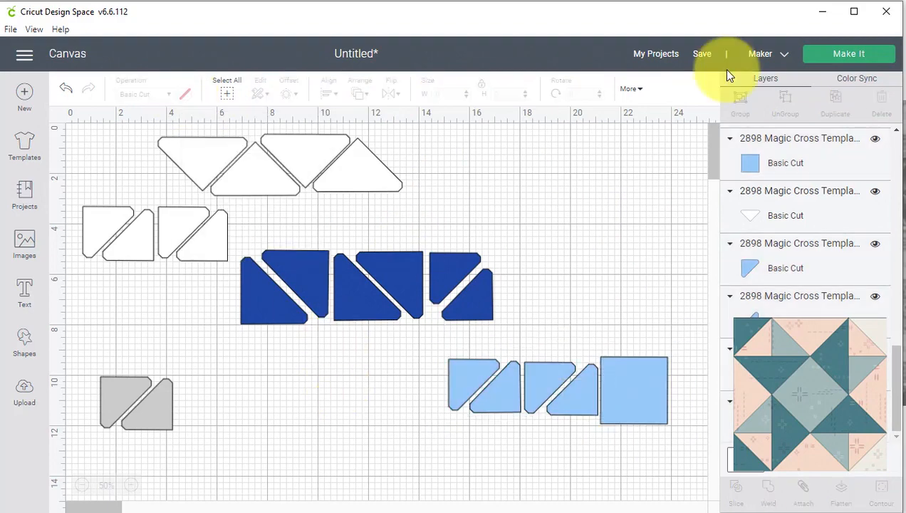
Save the project as "Magic Cross 6 inch block templates" in the Electric Quilt Projects collection.
click(701, 54)
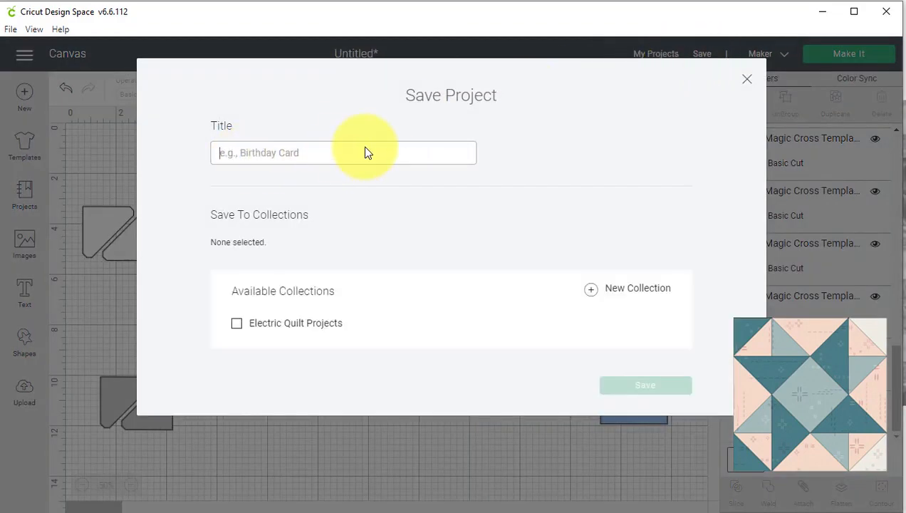
text(Magic Cr)
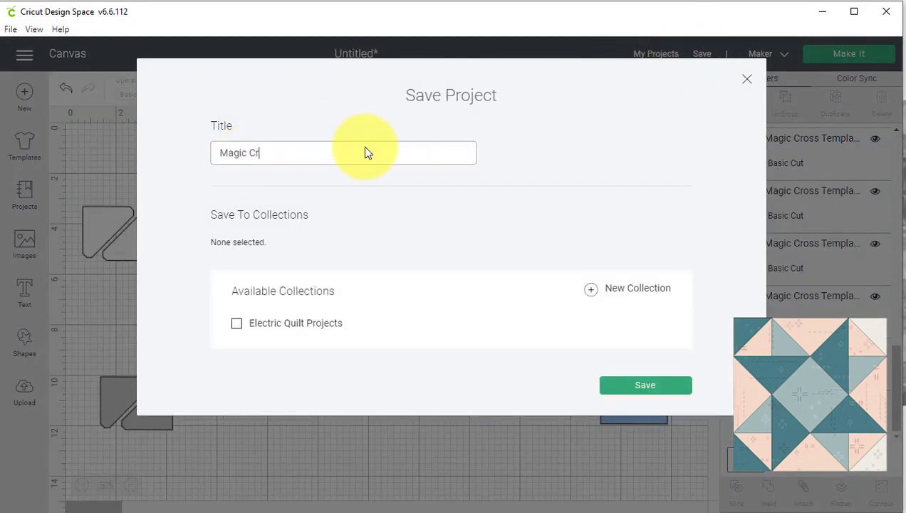
text(oss 6 inch block temp)
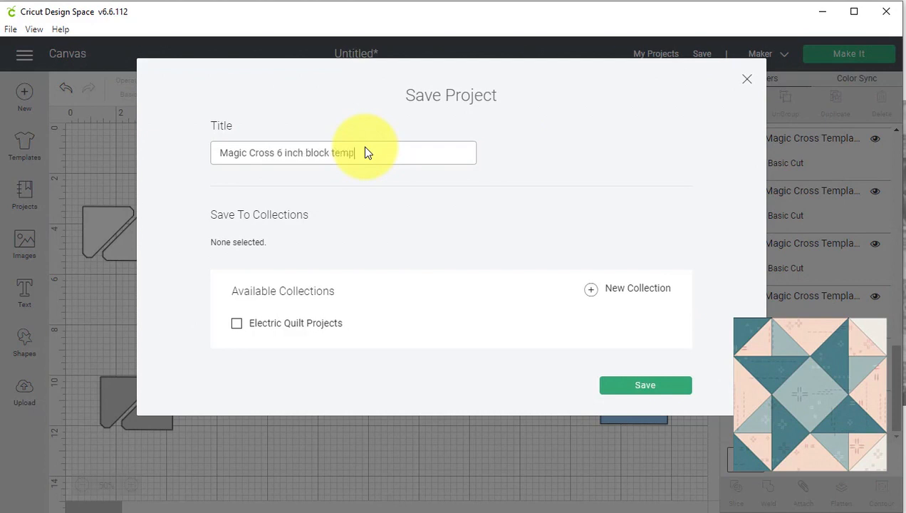
text(lates)
click(236, 323)
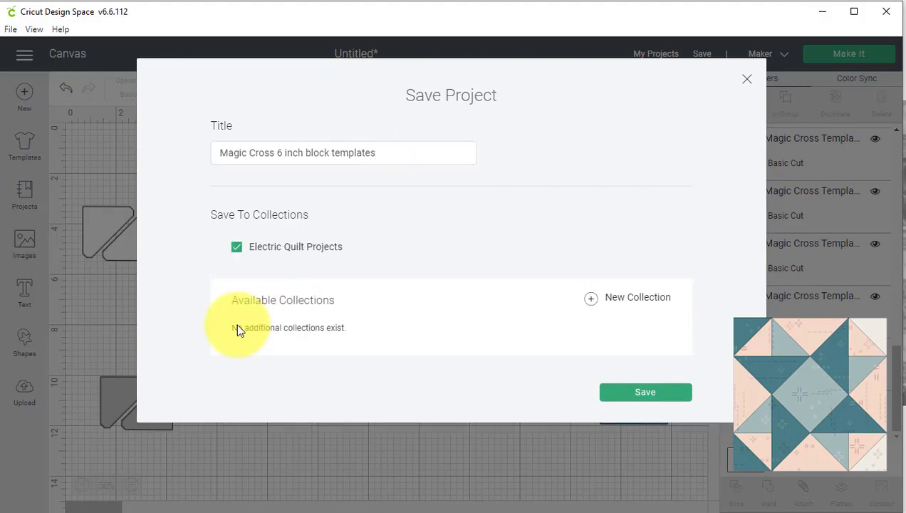
click(646, 393)
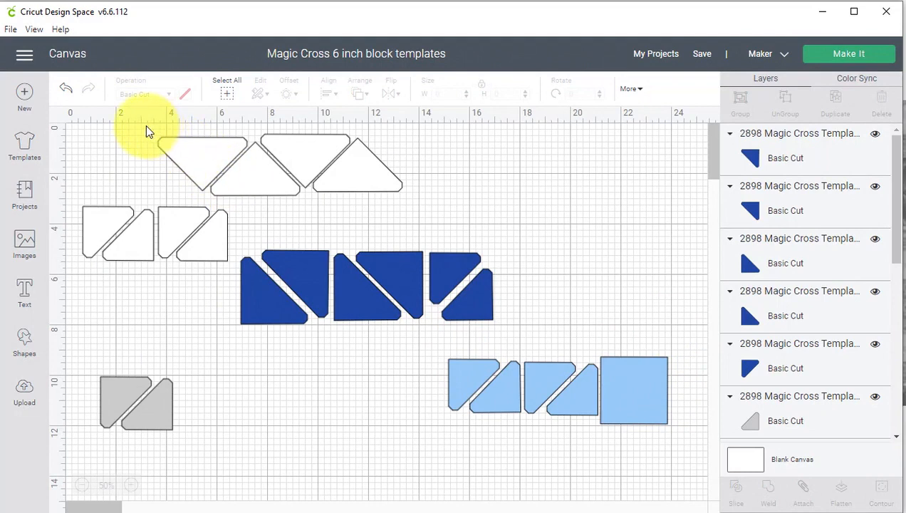
Attach the four large white triangles together, and attach the four small white triangles as another set.
drag(146, 131, 418, 195)
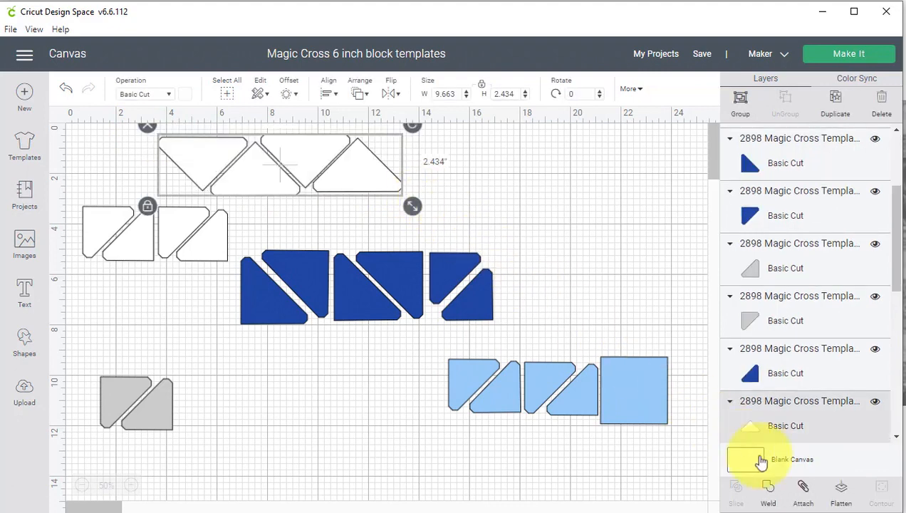
click(804, 491)
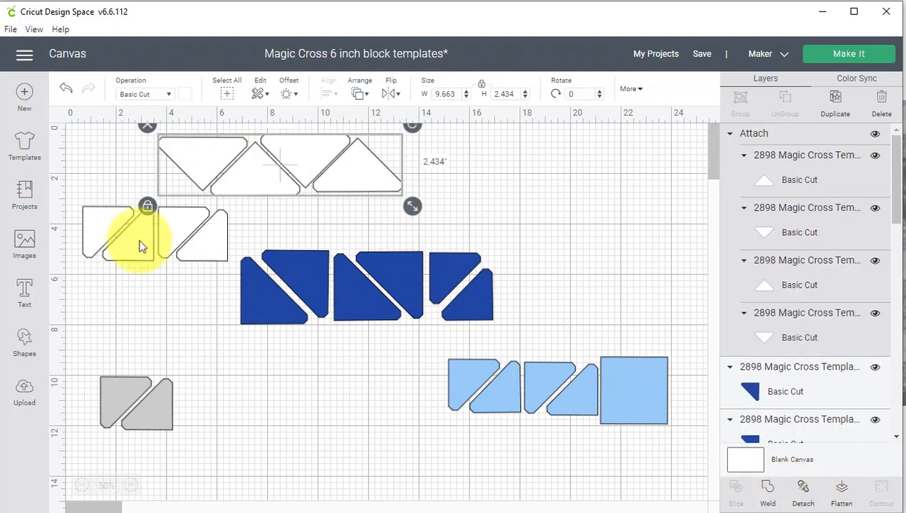
drag(71, 220, 230, 275)
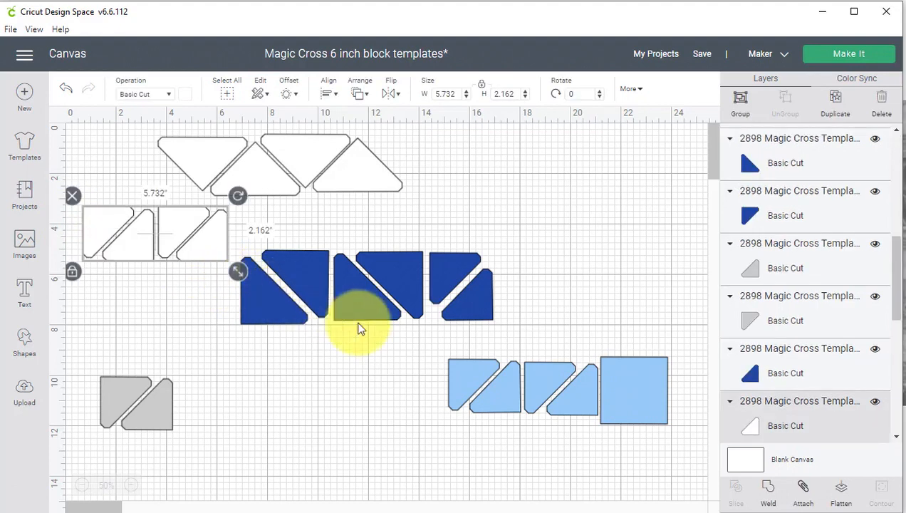
click(802, 491)
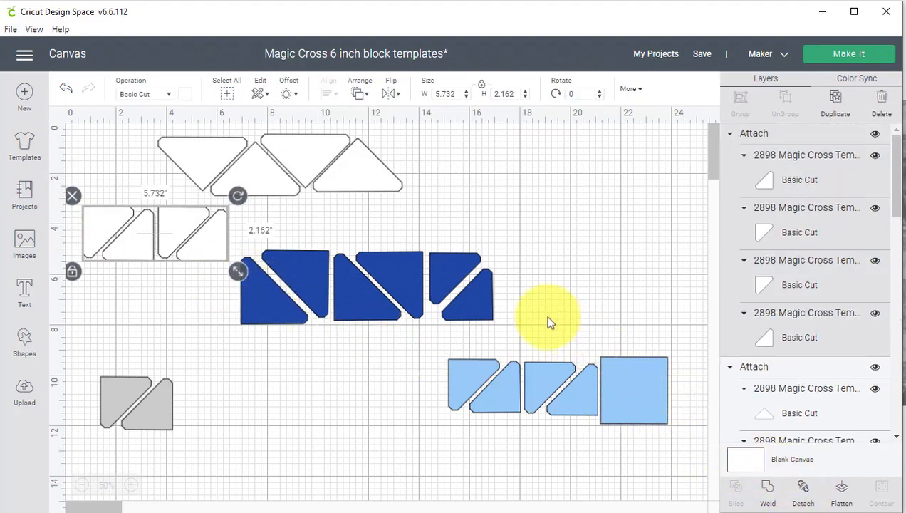
Attach the dark blue, light blue and gray pieces as three separate sets, one per color.
click(531, 303)
drag(508, 324, 234, 239)
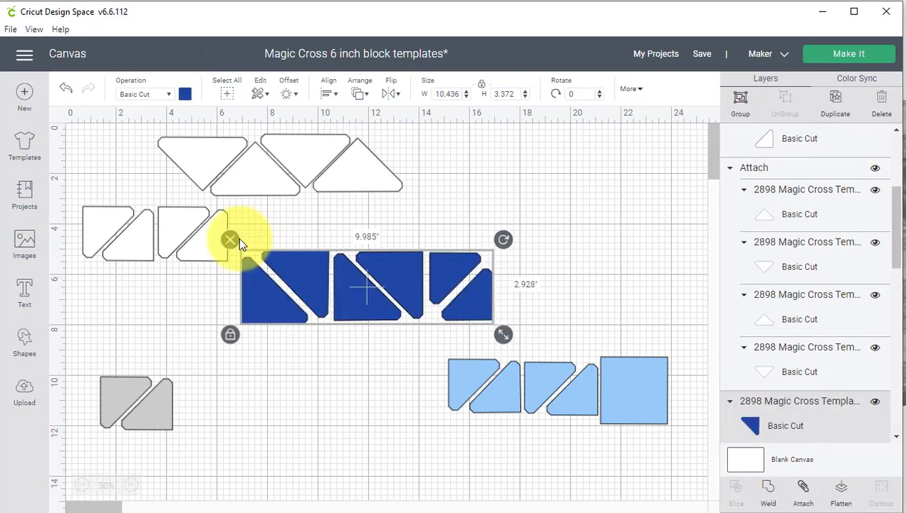
click(802, 491)
drag(442, 350, 645, 423)
click(803, 491)
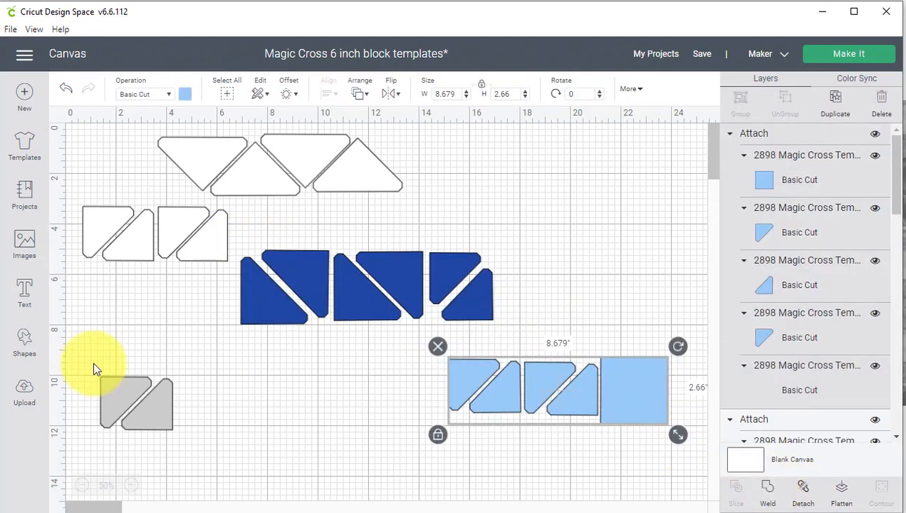
drag(94, 363, 191, 447)
click(803, 495)
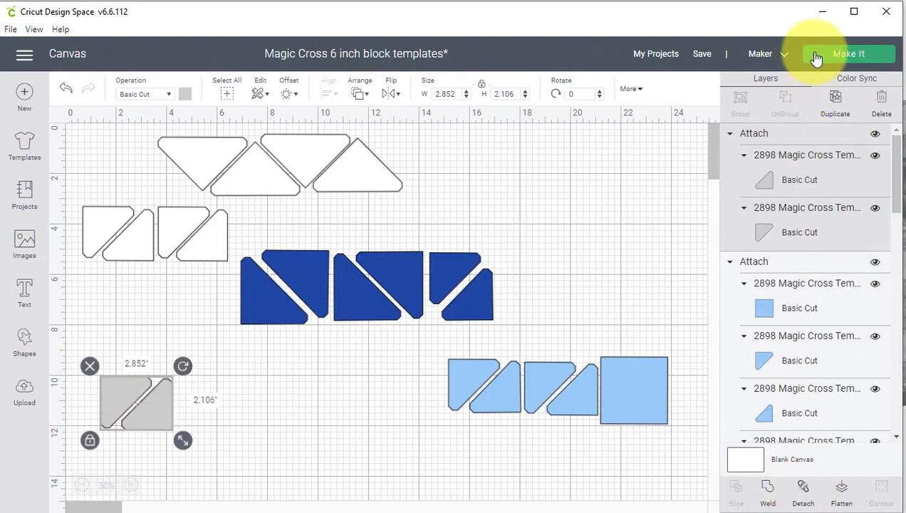
Proceed to mat preparation and apply three project copies.
click(843, 57)
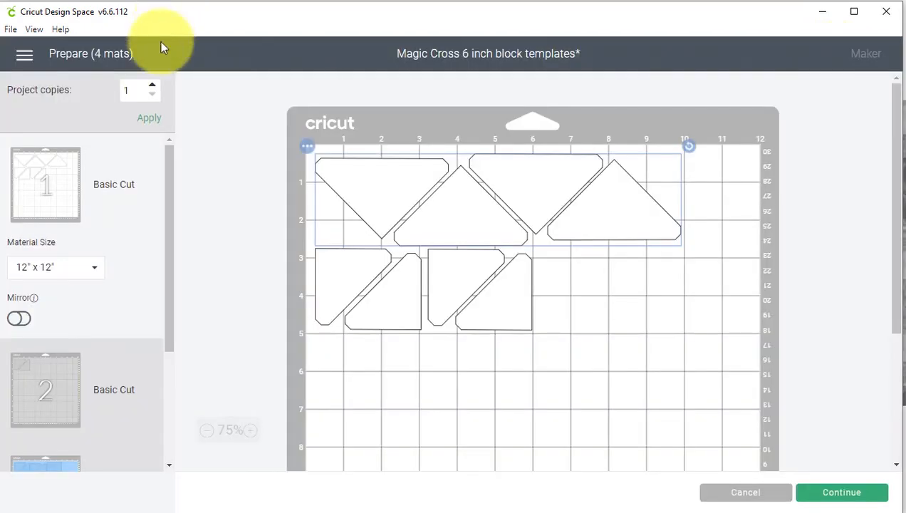
click(153, 86)
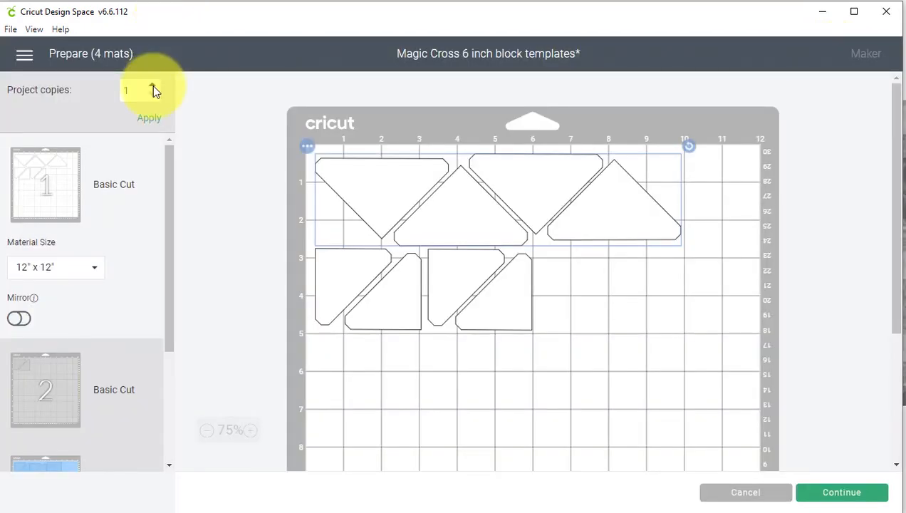
click(152, 86)
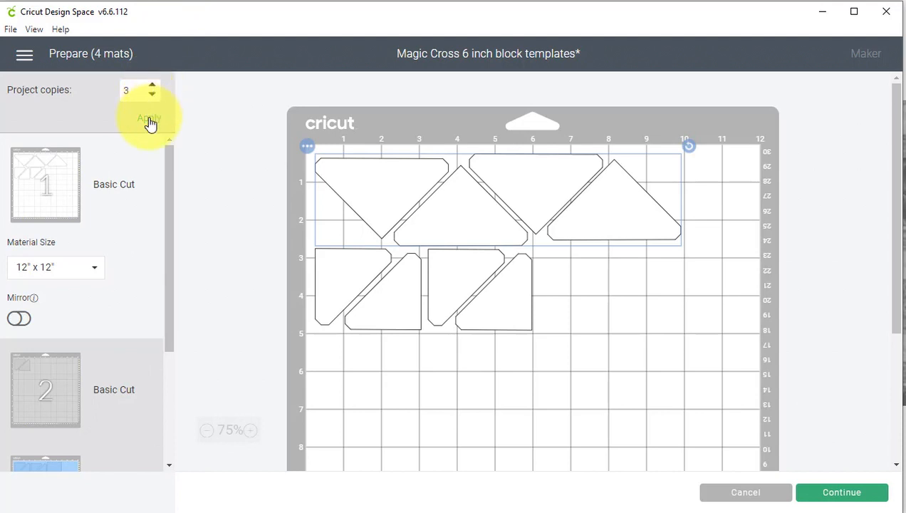
click(149, 120)
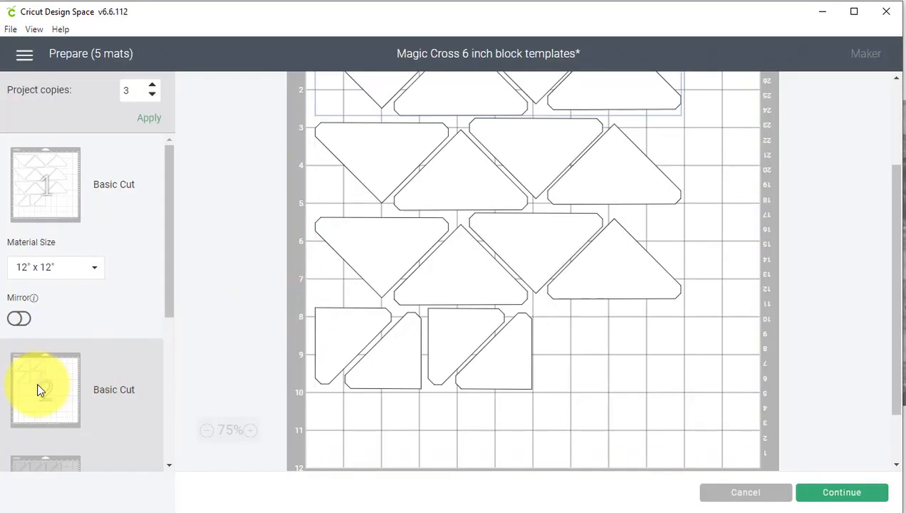
Move the first small white triangle set from mat 2 to mat 1.
click(39, 390)
scroll(446, 329, up, 3)
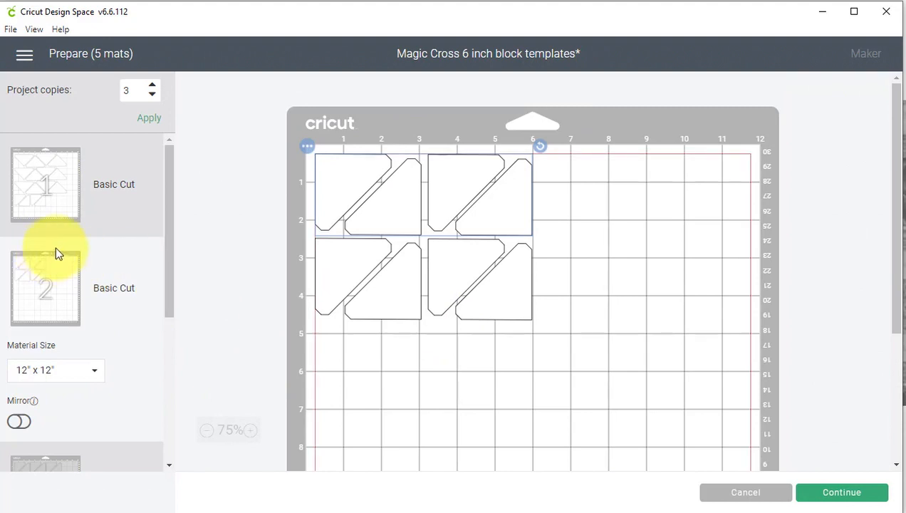
click(308, 150)
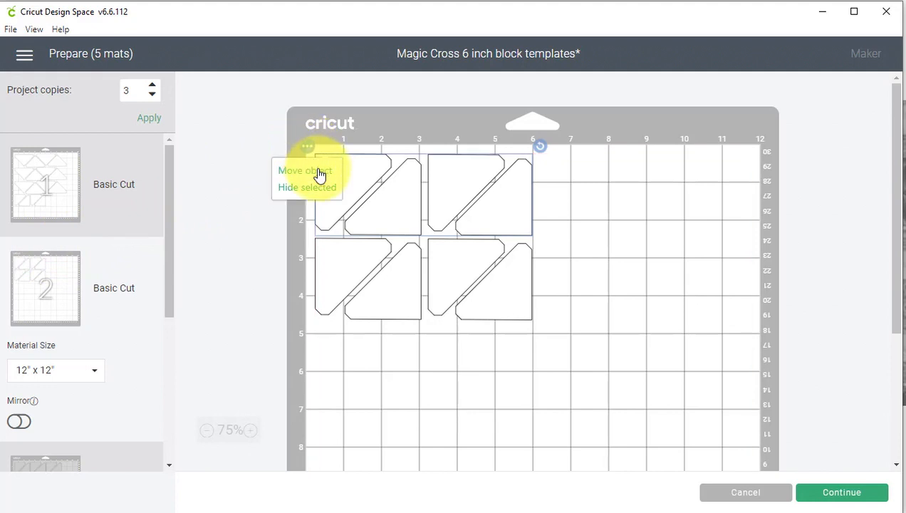
click(319, 171)
click(267, 207)
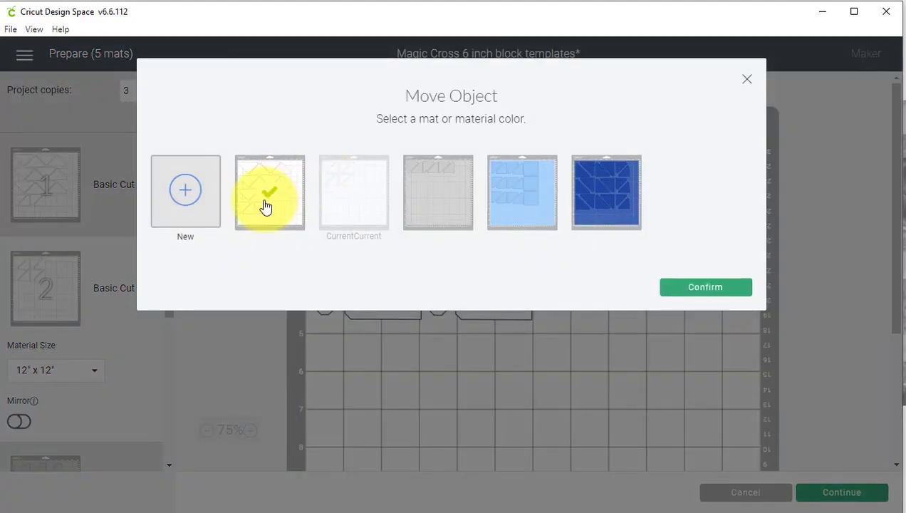
click(702, 289)
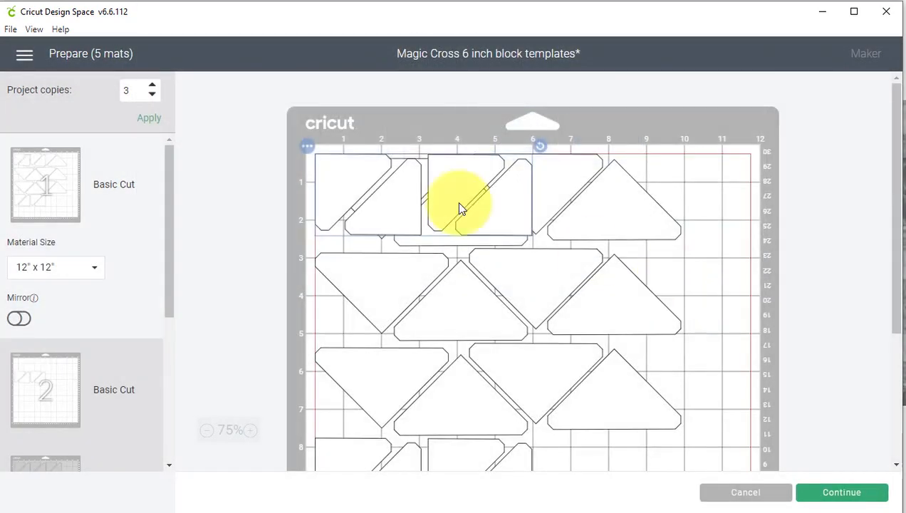
Spread out the sets on mat 1, shifting the large triangle sets toward the mat's right edge and turning a small set upright.
drag(457, 204, 587, 366)
scroll(587, 367, down, 3)
drag(581, 171, 626, 297)
scroll(627, 297, up, 2)
drag(487, 335, 548, 325)
click(619, 160)
scroll(463, 413, down, 2)
drag(539, 234, 449, 348)
drag(396, 279, 334, 278)
drag(677, 192, 685, 196)
scroll(686, 195, up, 3)
drag(614, 302, 684, 310)
Rotate one large triangle set upright along mat 1's left edge, placing another across the top and the third lower down.
drag(688, 149, 532, 156)
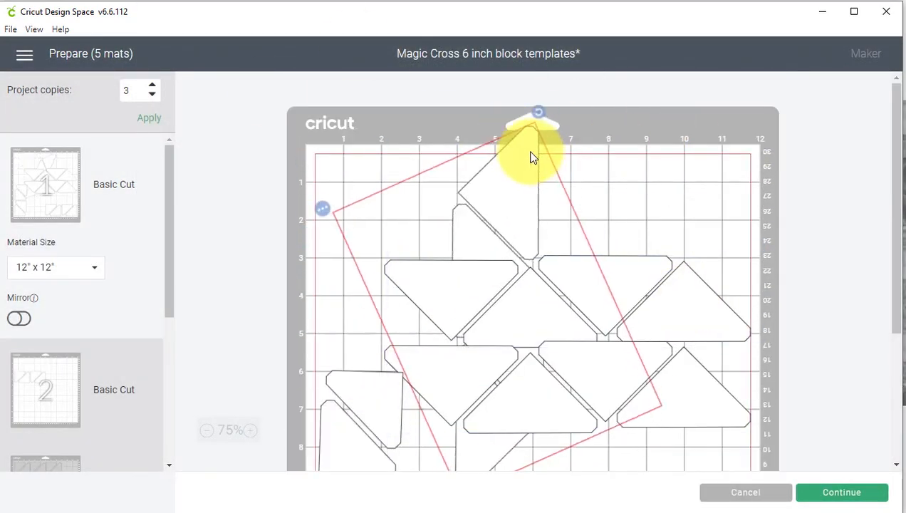
drag(498, 227, 363, 235)
scroll(399, 285, down, 3)
drag(363, 285, 476, 285)
scroll(476, 285, up, 3)
drag(602, 311, 602, 225)
drag(356, 299, 356, 328)
scroll(513, 289, down, 3)
scroll(513, 285, up, 3)
drag(655, 387, 656, 443)
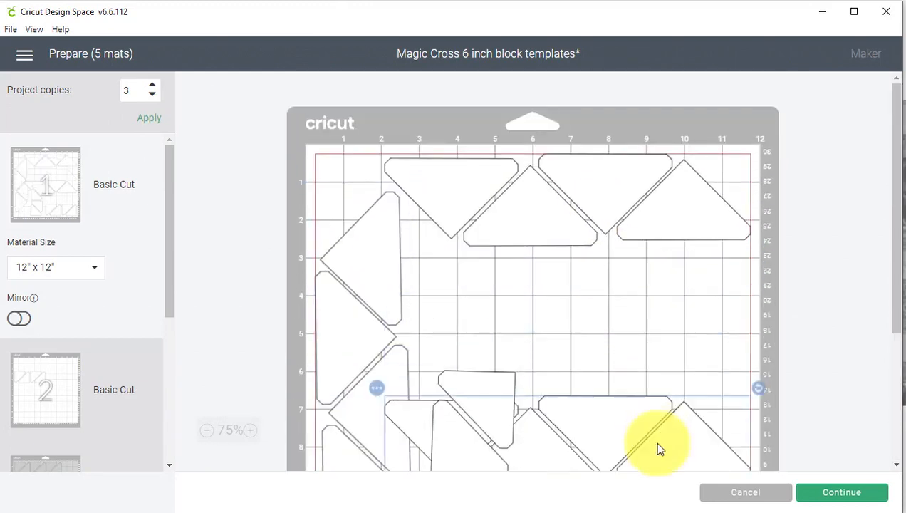
Rotate the lower large triangle set upright and place it along mat 1's right edge.
scroll(655, 443, down, 3)
drag(651, 244, 651, 318)
drag(758, 261, 581, 390)
drag(570, 342, 570, 171)
scroll(569, 285, up, 3)
drag(569, 285, 701, 267)
Place the two small triangle sets upright, side by side in the middle of mat 1.
drag(504, 406, 497, 299)
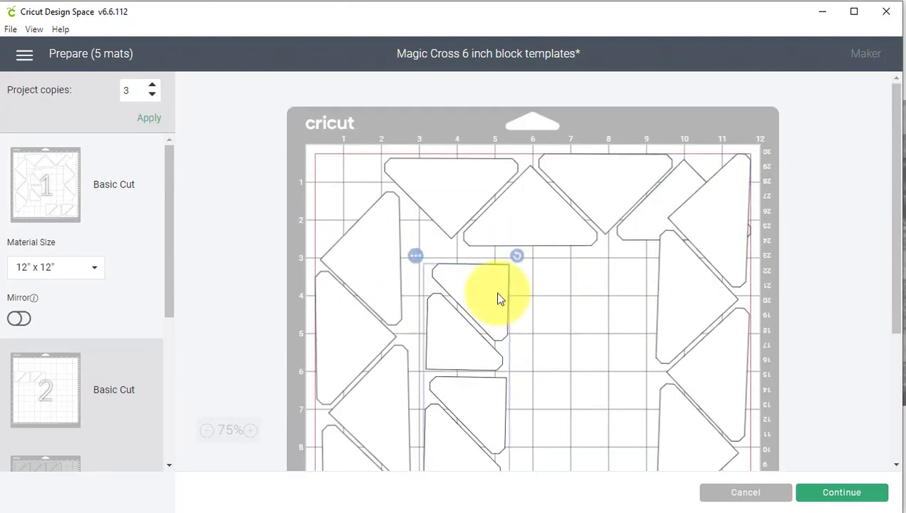
scroll(497, 299, down, 3)
drag(627, 342, 531, 299)
drag(652, 250, 485, 183)
drag(536, 300, 545, 163)
Adjust the large and small triangle sets on mat 1, shifting the top set left and the right upright set clear of it.
scroll(544, 214, up, 2)
drag(719, 321, 699, 394)
scroll(699, 394, down, 1)
scroll(697, 260, up, 1)
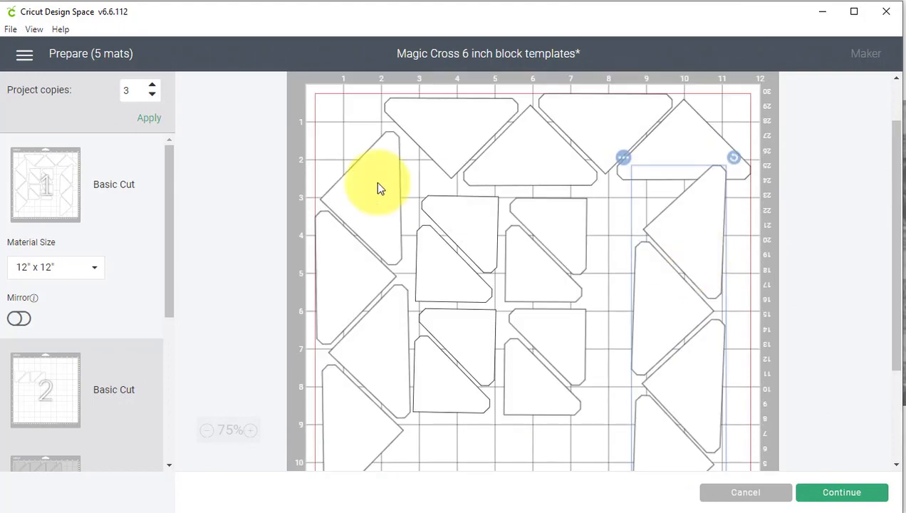
drag(377, 184, 376, 214)
drag(527, 146, 479, 146)
drag(696, 326, 730, 286)
scroll(730, 286, down, 2)
scroll(712, 285, up, 2)
drag(550, 277, 479, 299)
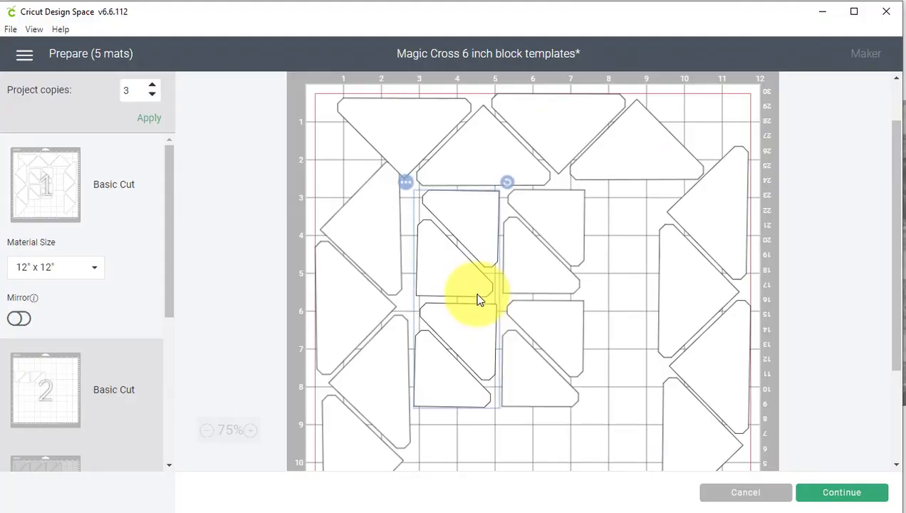
Move the remaining small white triangle set from mat 2 to mat 1 and fit it in with the other sets.
click(46, 381)
click(307, 171)
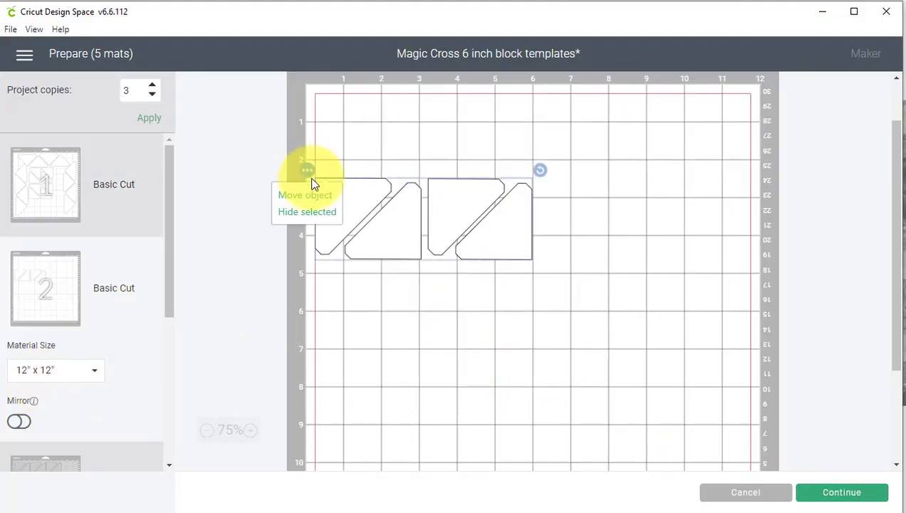
click(309, 191)
click(265, 196)
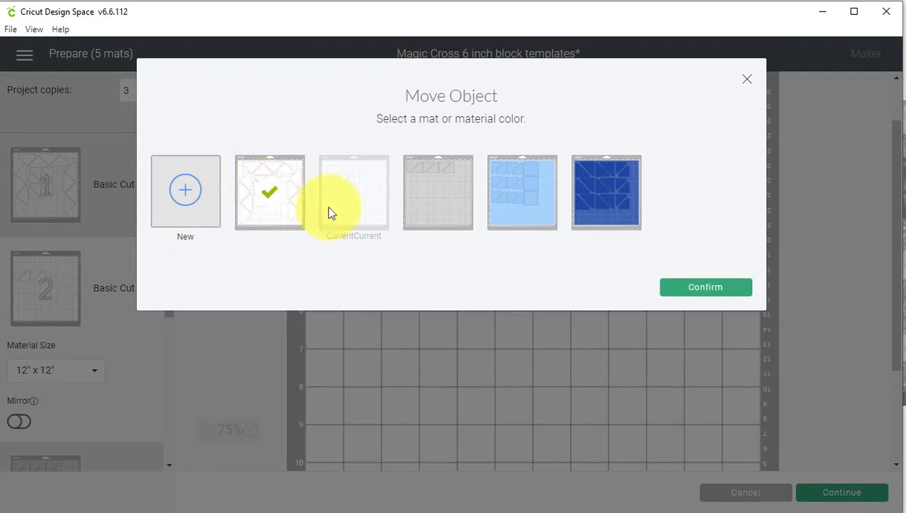
click(703, 292)
drag(408, 256, 512, 498)
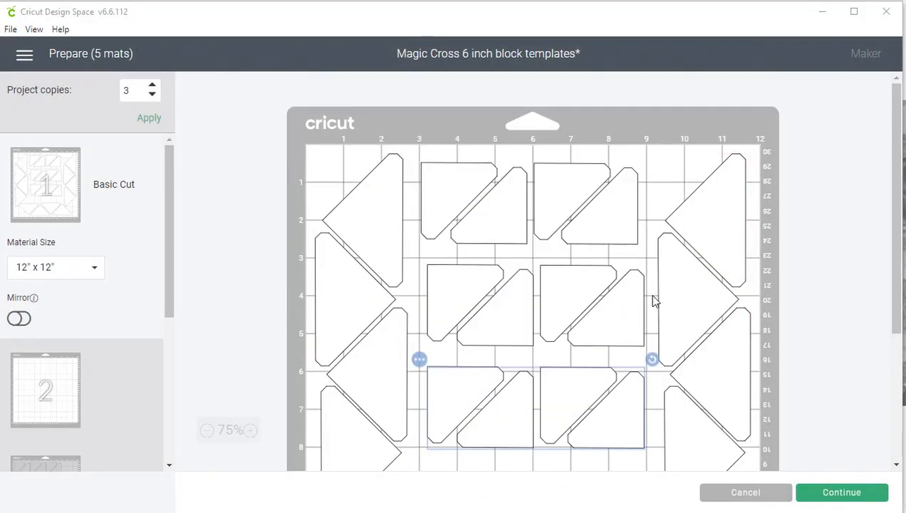
Continue to the cutting setup and set the base material to Cotton.
click(844, 492)
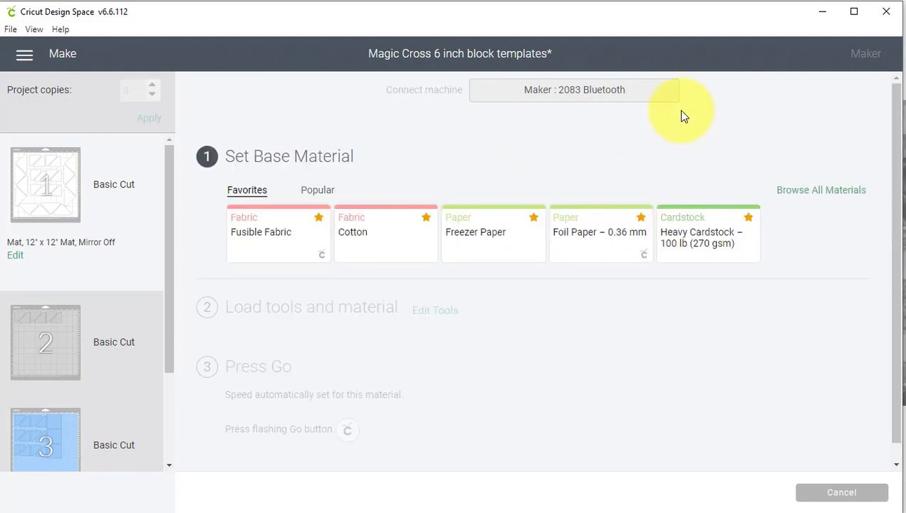
click(363, 246)
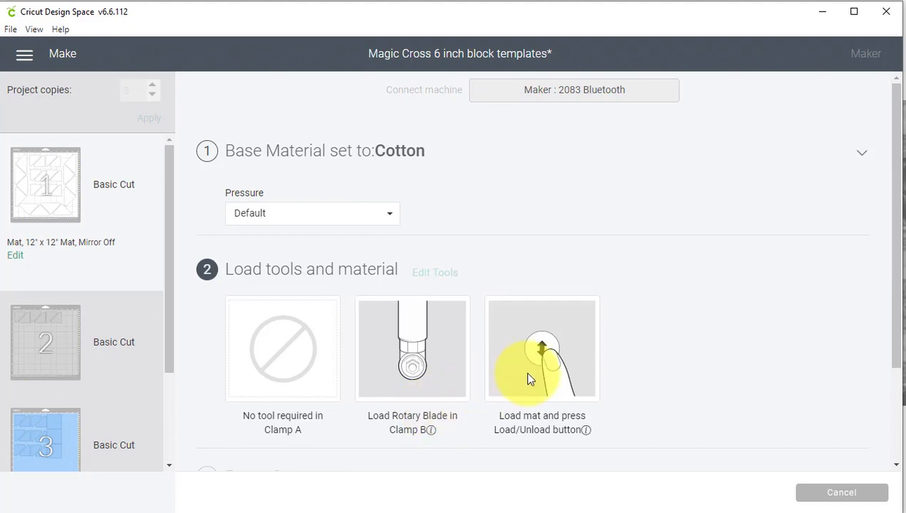
scroll(528, 378, down, 2)
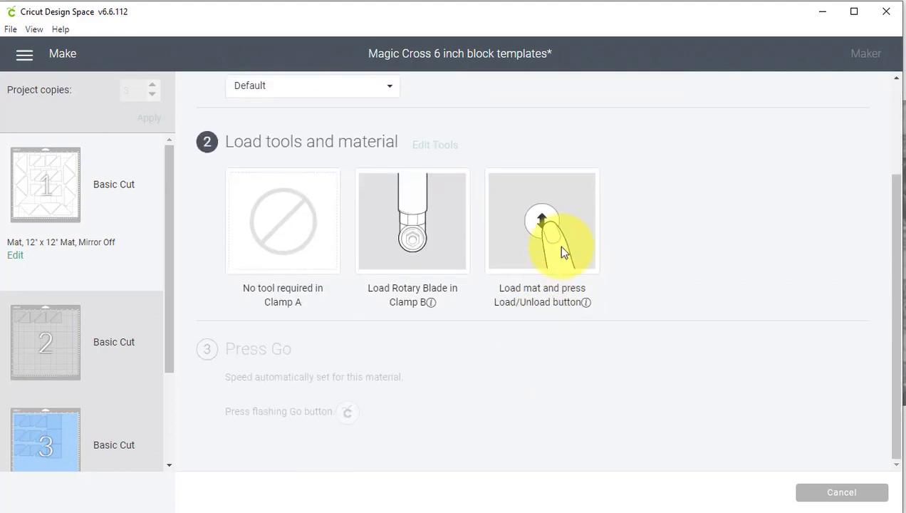